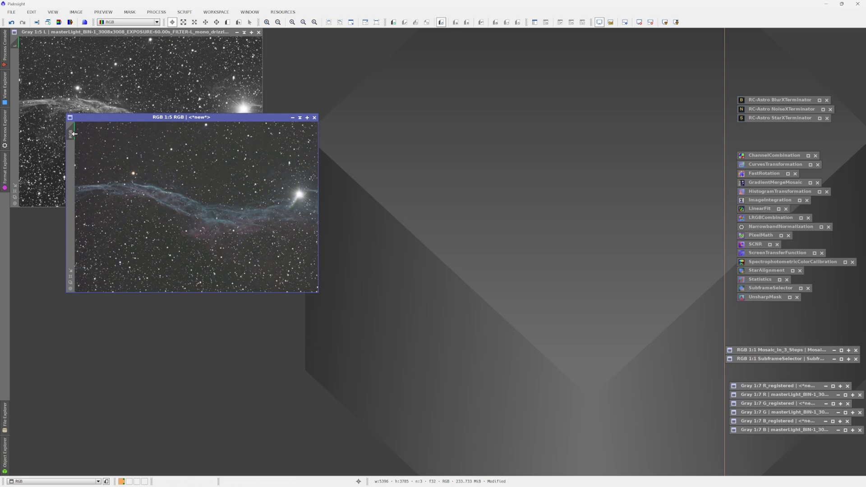
Duplicate the RGB image as RGB_clone, fit its window and move it up and left.
{"action": "left_click_drag", "start_coordinate": [71, 134], "coordinate": [116, 167]}
{"action": "scroll", "coordinate": [228, 248], "scroll_direction": "down", "scroll_amount": 1}
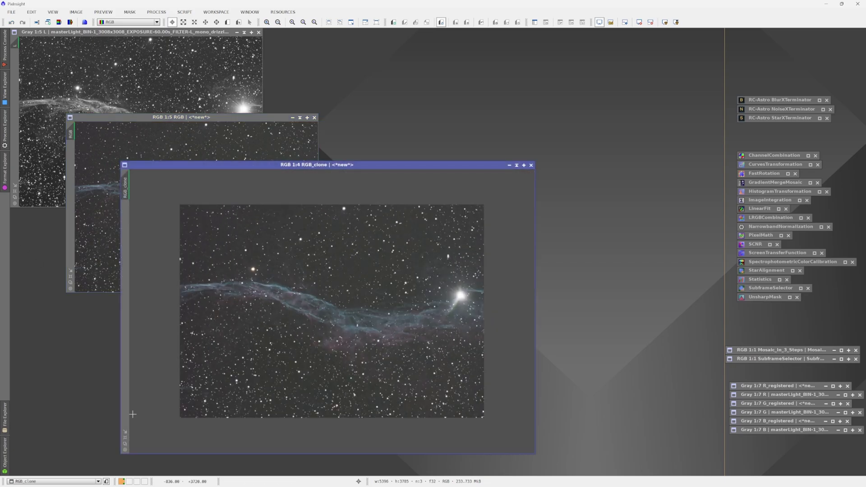
{"action": "left_click", "coordinate": [125, 431]}
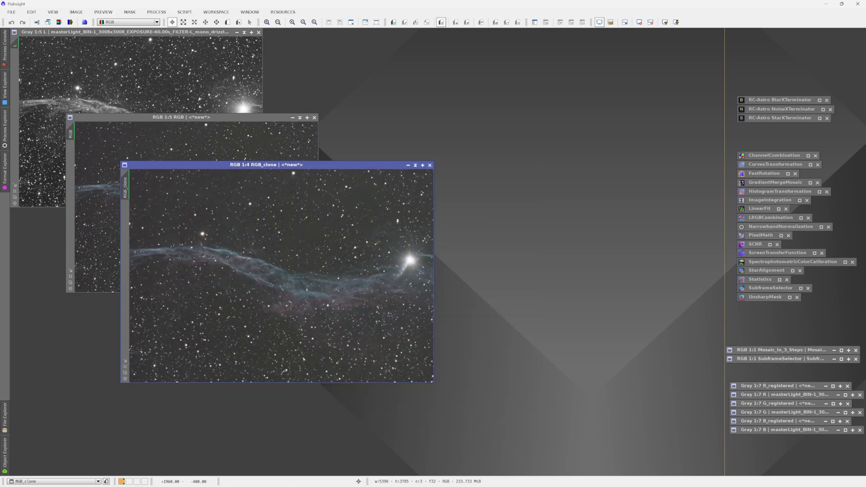
{"action": "left_click_drag", "start_coordinate": [291, 168], "coordinate": [201, 132]}
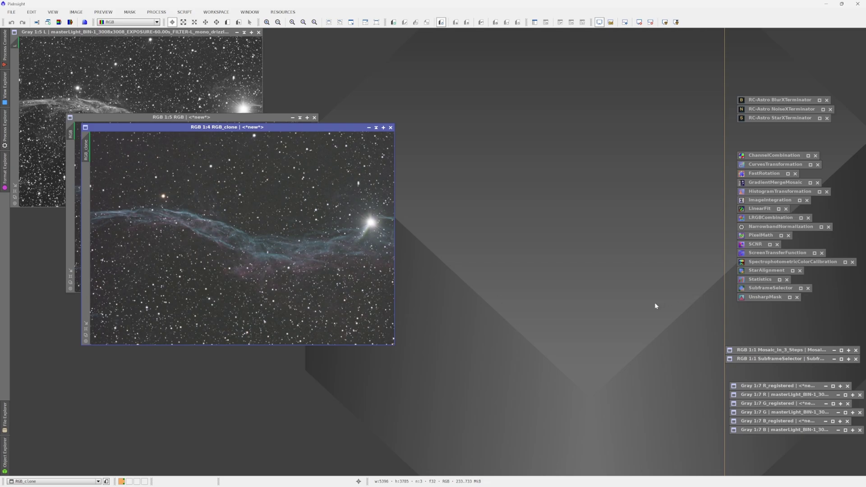
Load RGB_clone into HistogramTransformation as the stretch target.
{"action": "double_click", "coordinate": [774, 193]}
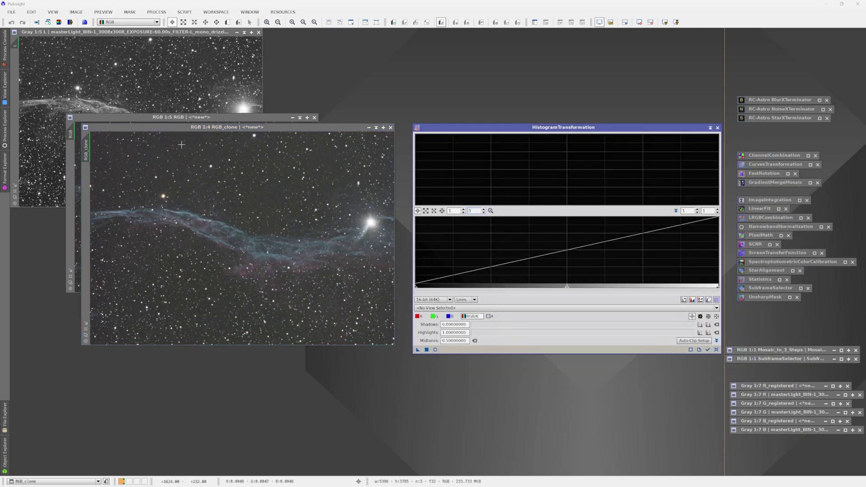
{"action": "left_click", "coordinate": [89, 150]}
{"action": "left_click_drag", "start_coordinate": [89, 149], "coordinate": [458, 307]}
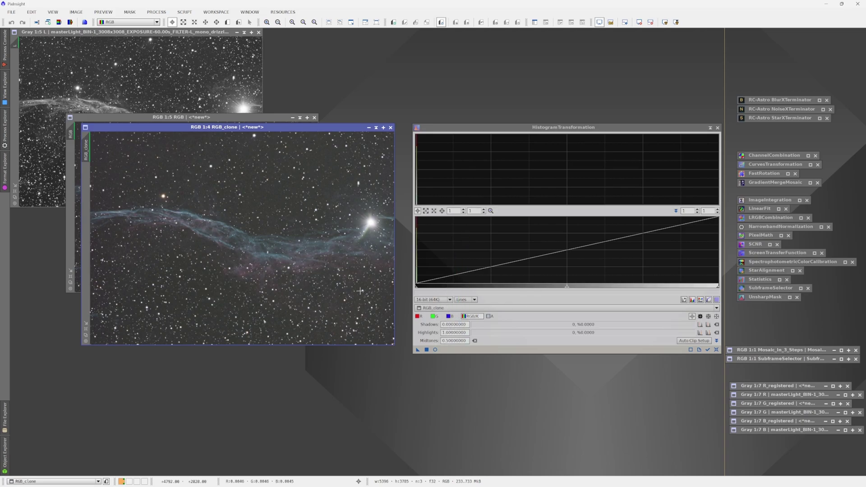
{"action": "right_click", "coordinate": [341, 312]}
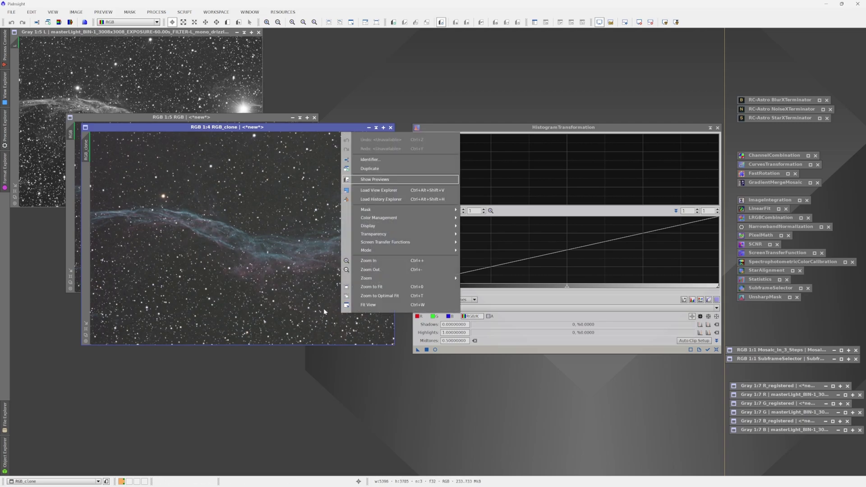
Toggle RGB_clone's STF auto-stretch off and on, then start the HistogramTransformation Real-Time Preview.
{"action": "left_click", "coordinate": [268, 128]}
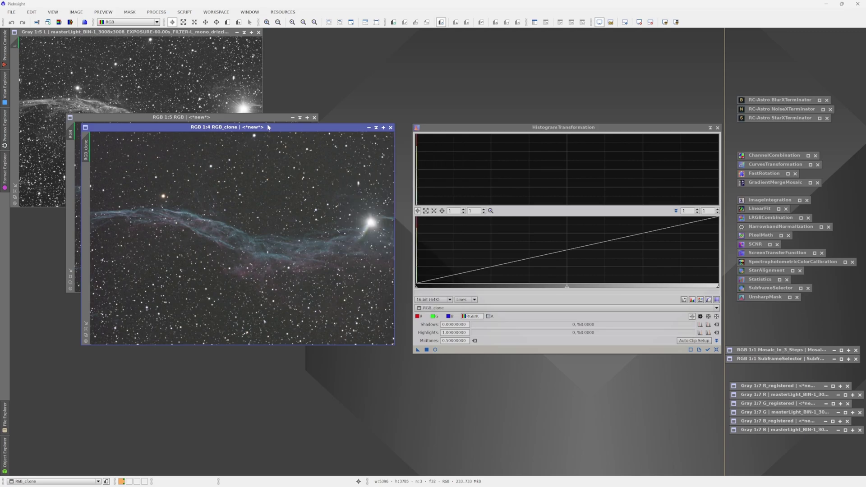
{"action": "key", "text": "ctrl+F12"}
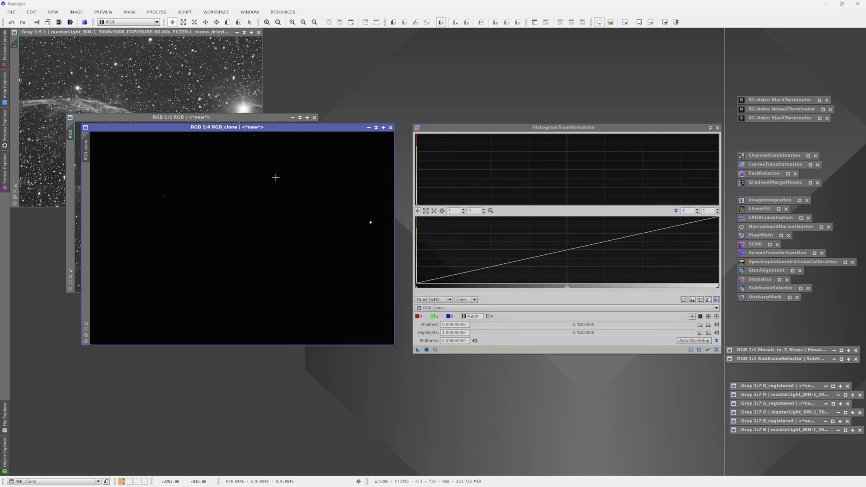
{"action": "key", "text": "ctrl+a"}
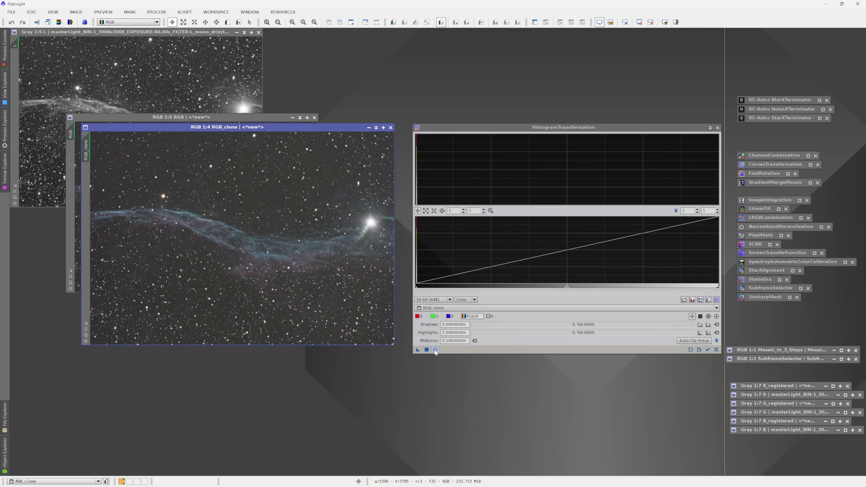
{"action": "left_click", "coordinate": [436, 349]}
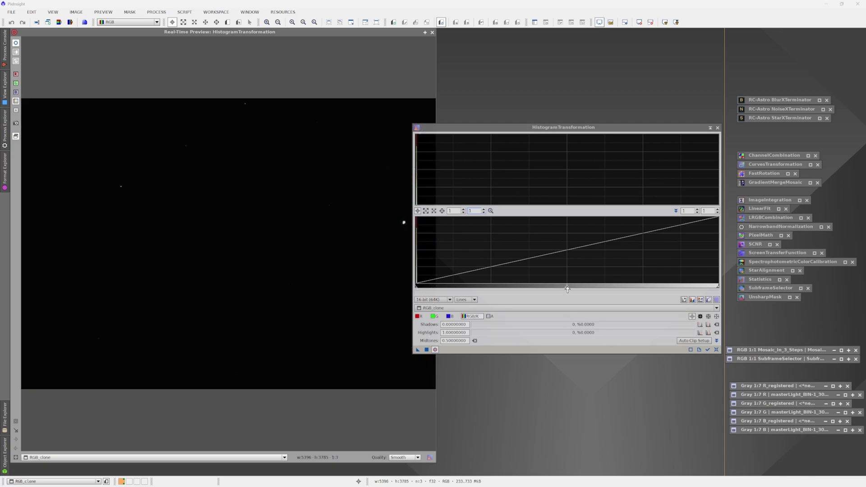
Pull RGB_clone's midtones far down and clip the shadows slightly to reveal the nebula.
{"action": "left_click_drag", "start_coordinate": [567, 289], "coordinate": [420, 291]}
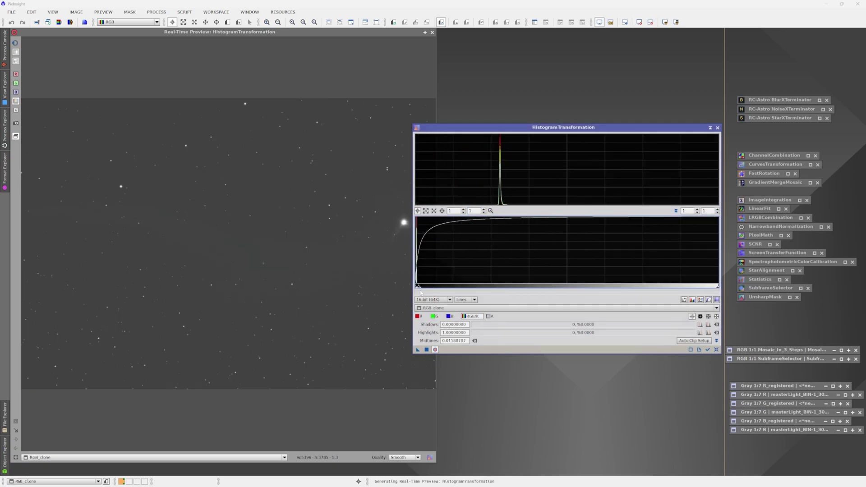
{"action": "scroll", "coordinate": [454, 210], "scroll_direction": "up", "scroll_amount": 5}
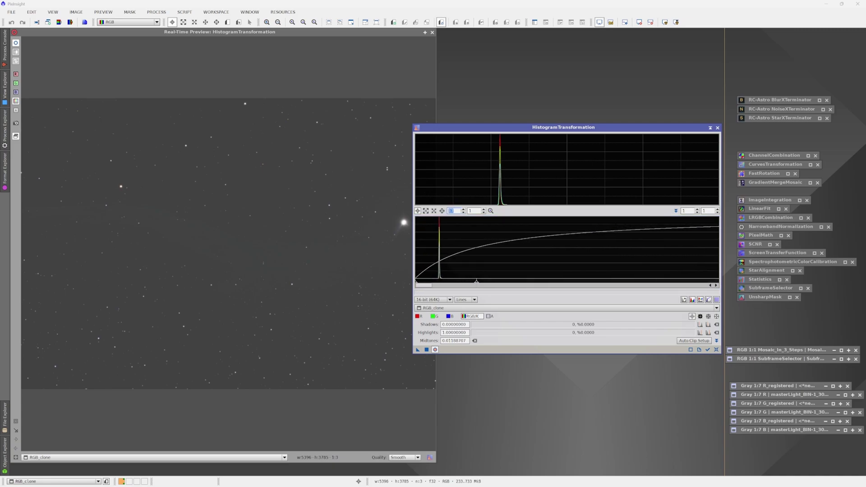
{"action": "scroll", "coordinate": [417, 285], "scroll_direction": "up", "scroll_amount": 1}
{"action": "left_click_drag", "start_coordinate": [416, 288], "coordinate": [446, 290]}
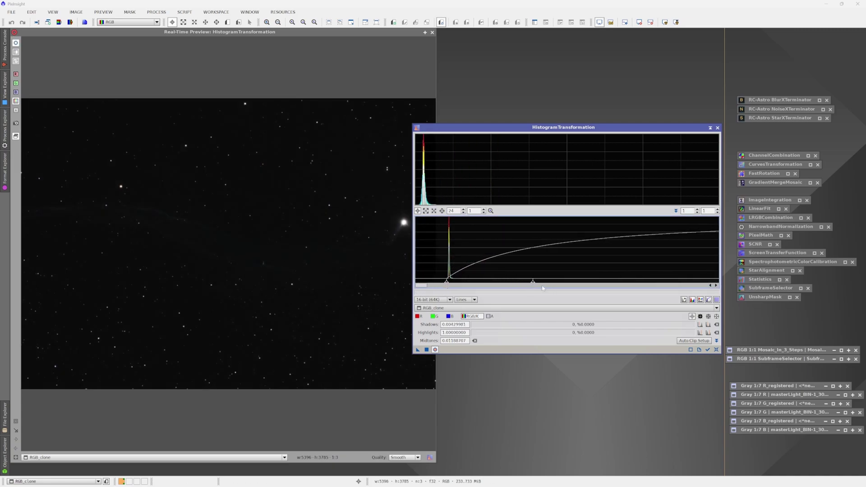
{"action": "left_click_drag", "start_coordinate": [532, 284], "coordinate": [454, 283]}
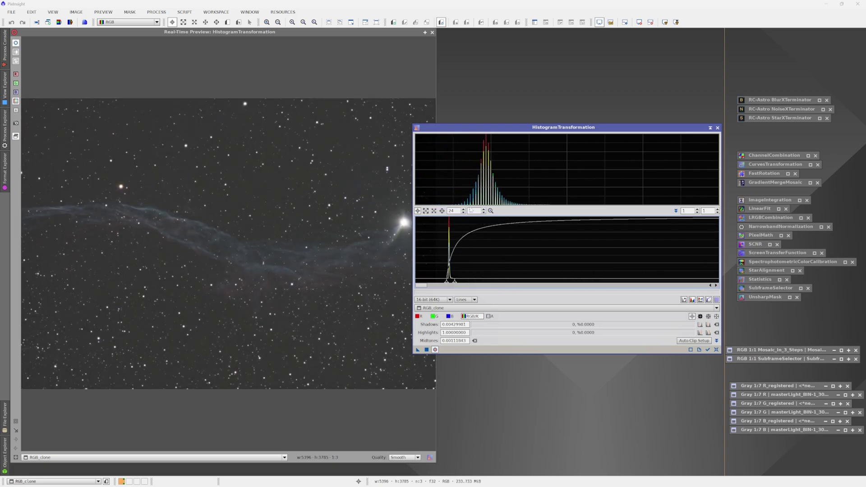
{"action": "scroll", "coordinate": [473, 210], "scroll_direction": "up", "scroll_amount": 9}
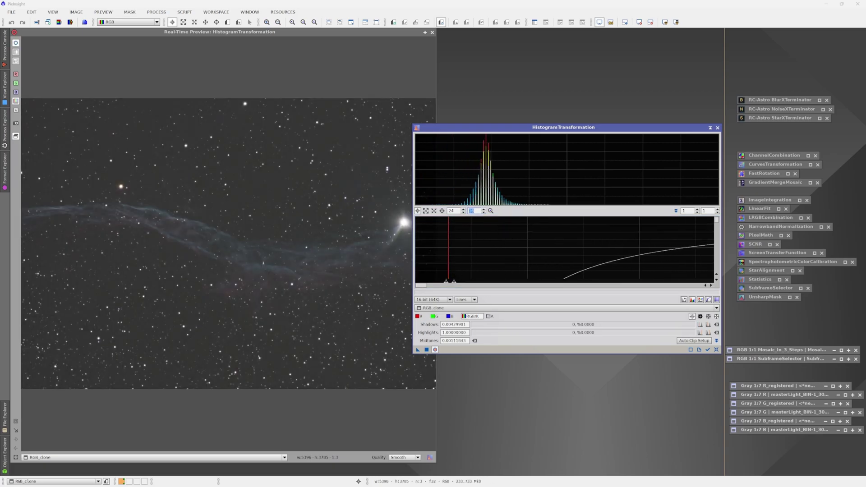
{"action": "scroll", "coordinate": [472, 210], "scroll_direction": "up", "scroll_amount": 1}
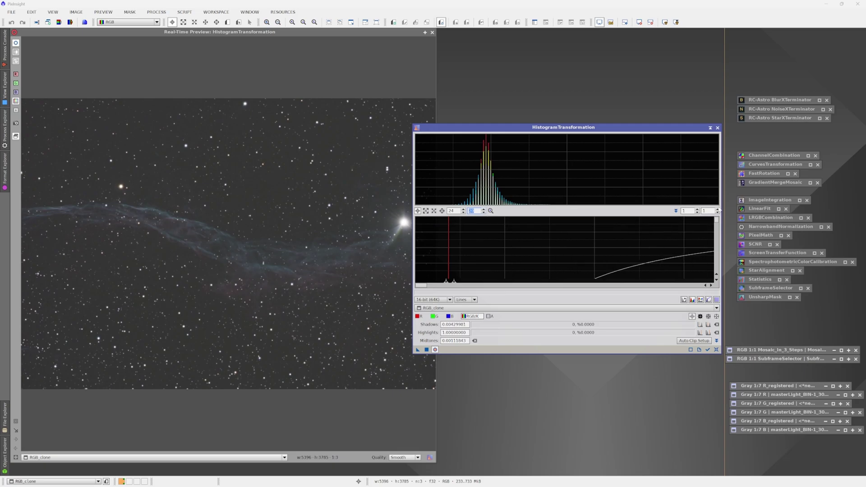
{"action": "left_click_drag", "start_coordinate": [716, 221], "coordinate": [716, 268]}
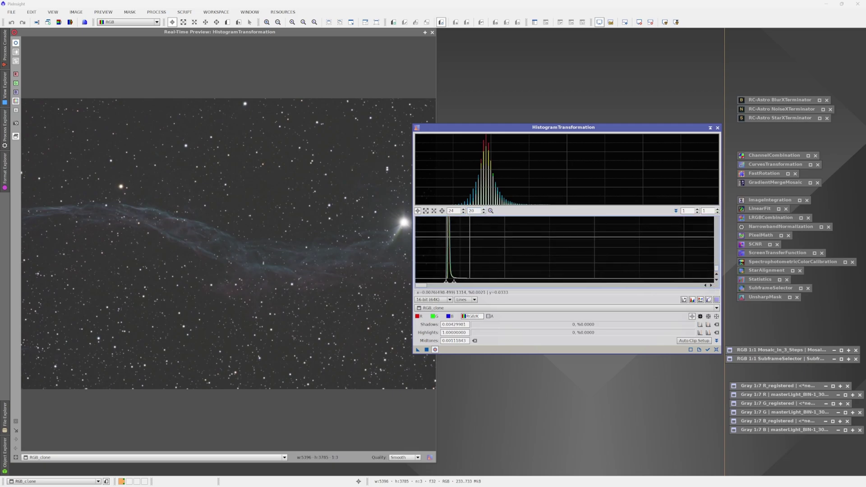
Zoom the histogram to 999 and raise shadows to 0.00441650, leaving midtones at 0.00111843.
{"action": "scroll", "coordinate": [453, 211], "scroll_direction": "up", "scroll_amount": 10}
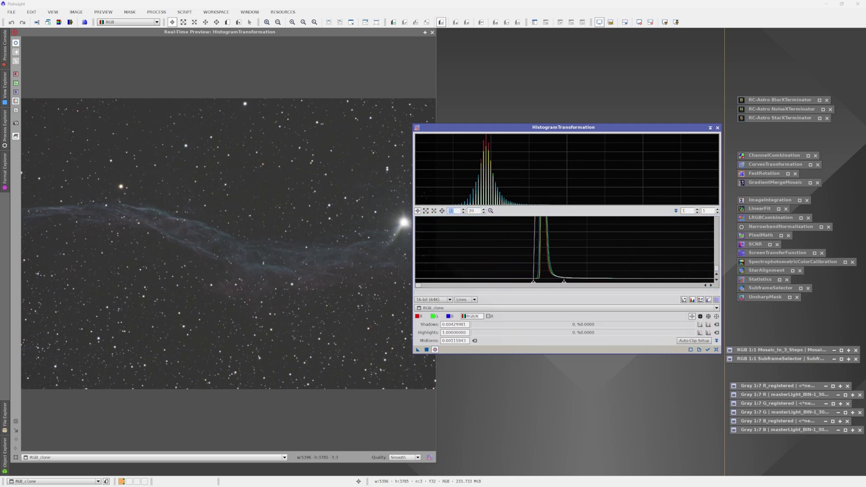
{"action": "scroll", "coordinate": [452, 211], "scroll_direction": "up", "scroll_amount": 3}
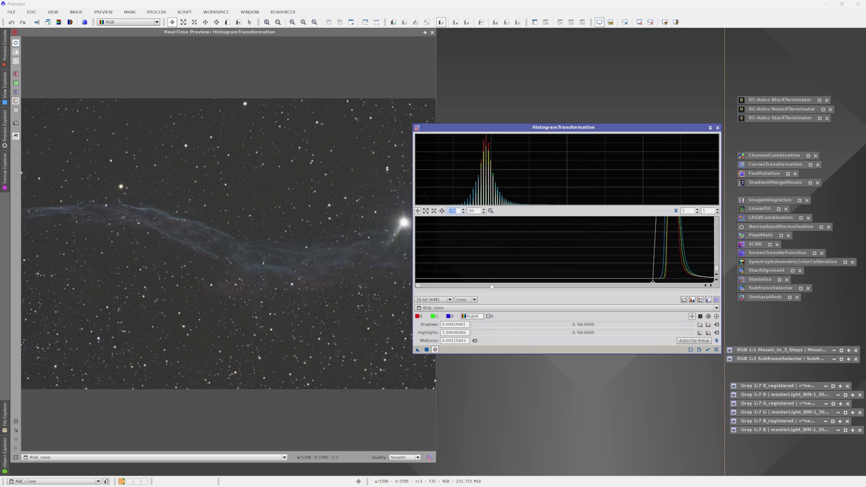
{"action": "scroll", "coordinate": [492, 286], "scroll_direction": "down", "scroll_amount": 3}
{"action": "scroll", "coordinate": [491, 286], "scroll_direction": "down", "scroll_amount": 3}
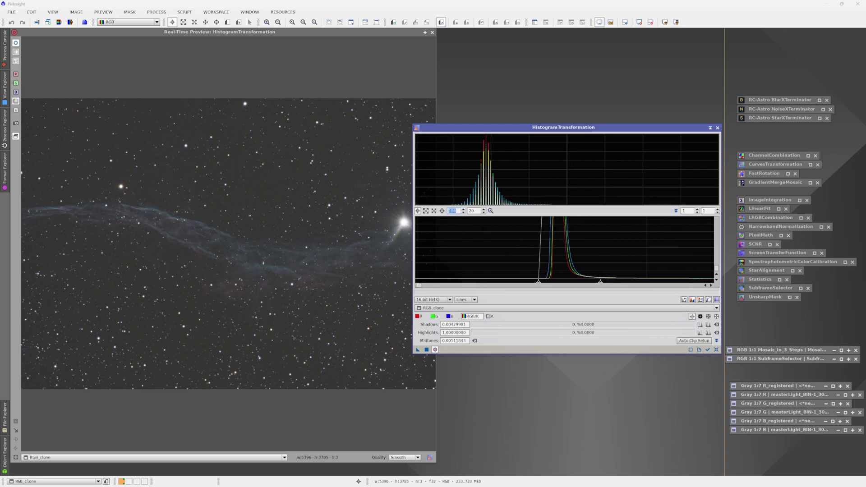
{"action": "type", "text": "999"}
{"action": "scroll", "coordinate": [580, 286], "scroll_direction": "down", "scroll_amount": 10}
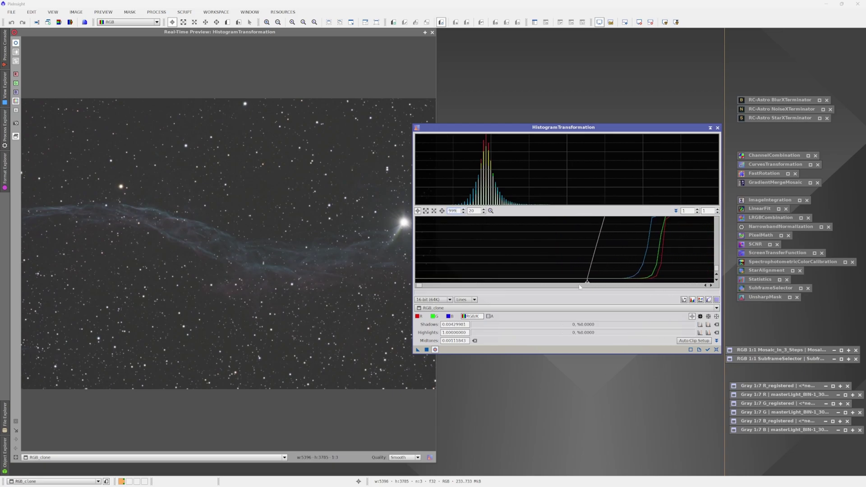
{"action": "scroll", "coordinate": [580, 286], "scroll_direction": "down", "scroll_amount": 2}
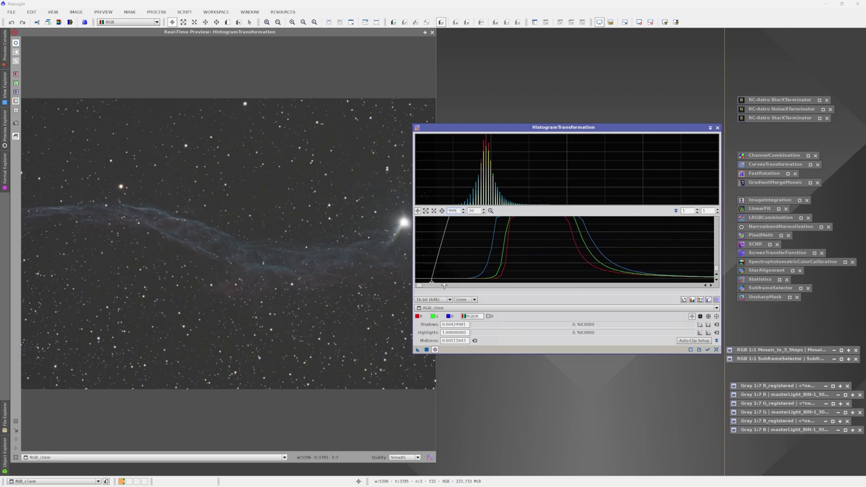
{"action": "left_click_drag", "start_coordinate": [432, 284], "coordinate": [467, 289]}
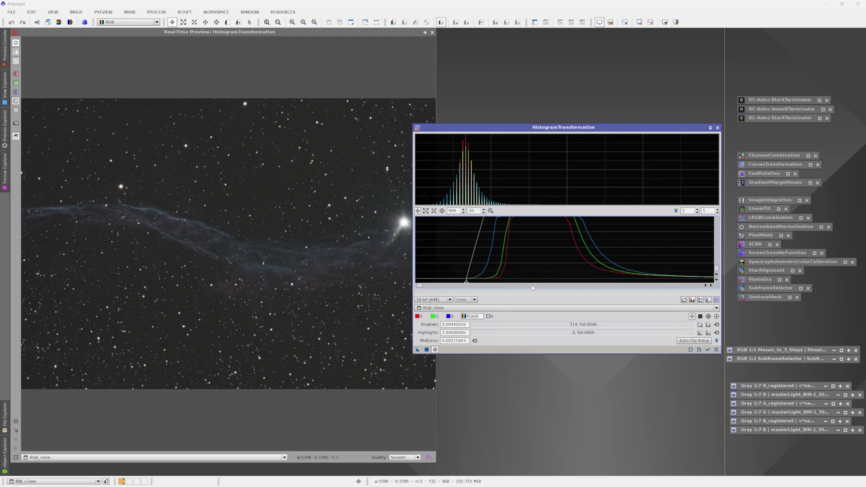
Fine-tune RGB_clone's midtones to 0.00088935, then close the live preview.
{"action": "scroll", "coordinate": [533, 287], "scroll_direction": "down", "scroll_amount": 5}
{"action": "scroll", "coordinate": [534, 288], "scroll_direction": "down", "scroll_amount": 3}
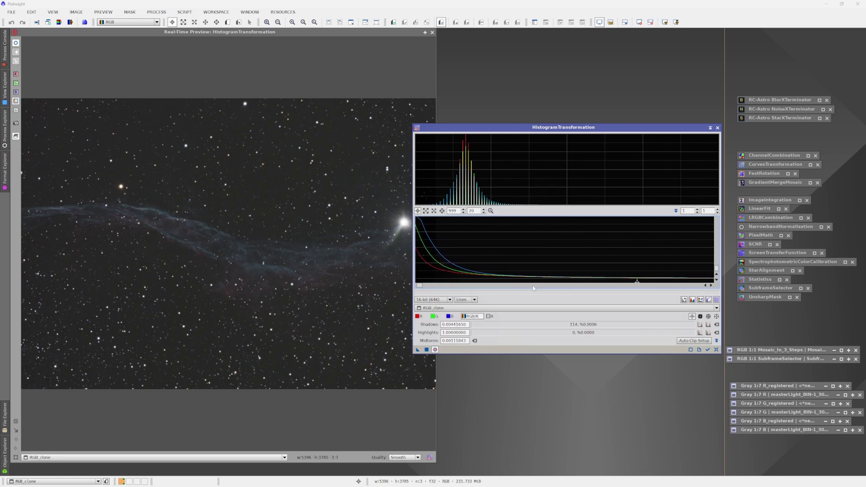
{"action": "left_click_drag", "start_coordinate": [637, 281], "coordinate": [628, 283]}
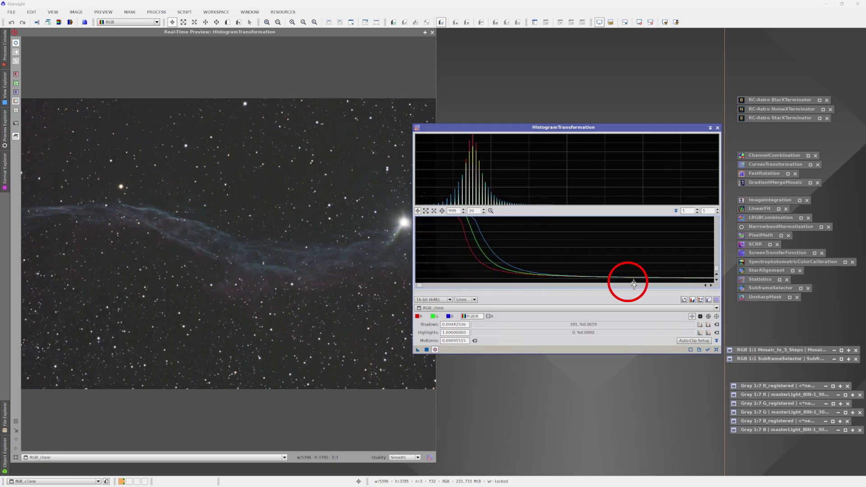
{"action": "mouse_move", "coordinate": [628, 283]}
{"action": "left_mouse_down"}
{"action": "mouse_move", "coordinate": [637, 291]}
{"action": "mouse_move", "coordinate": [627, 293]}
{"action": "left_mouse_up"}
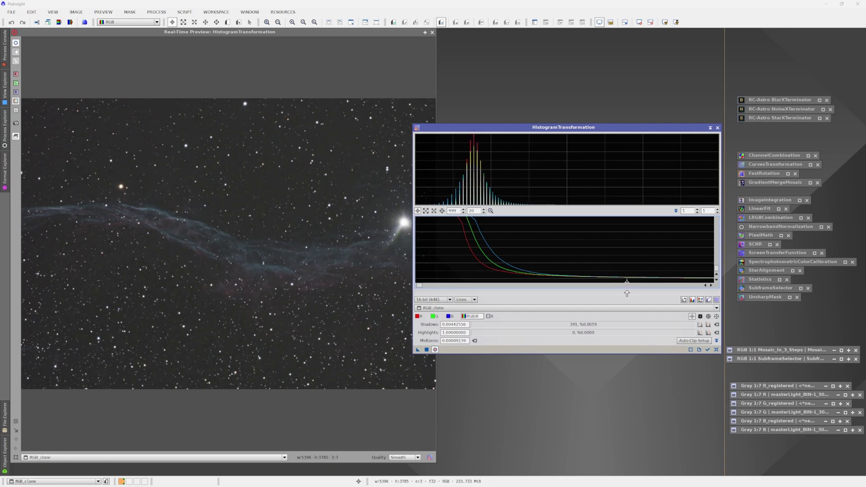
{"action": "left_click_drag", "start_coordinate": [627, 294], "coordinate": [626, 292]}
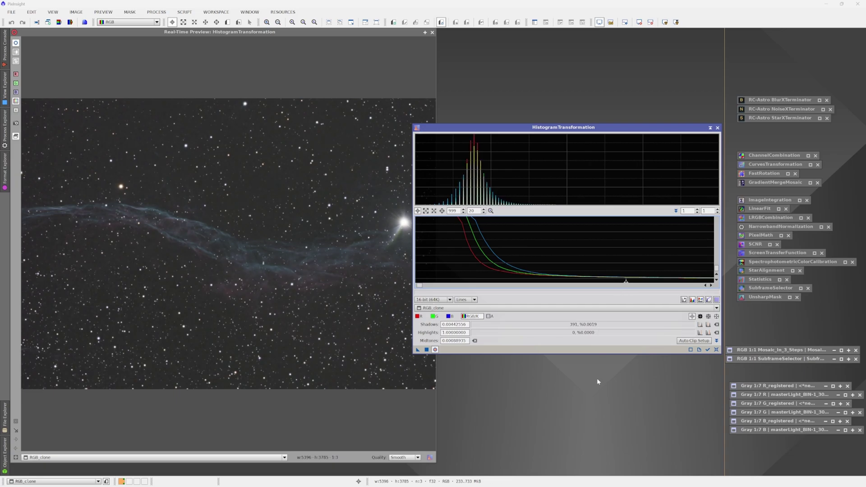
{"action": "left_click", "coordinate": [433, 32]}
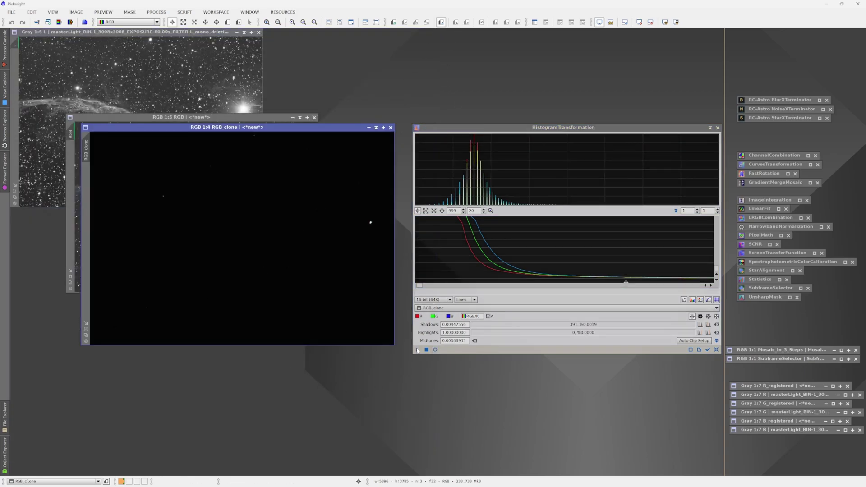
Apply the histogram stretch to RGB_clone and denoise it with NoiseXTerminator.
{"action": "left_click_drag", "start_coordinate": [418, 351], "coordinate": [293, 312]}
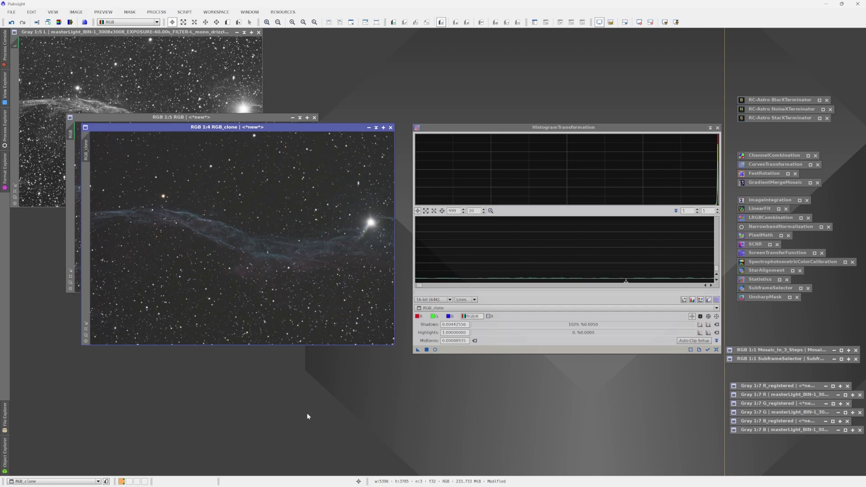
{"action": "double_click", "coordinate": [780, 108]}
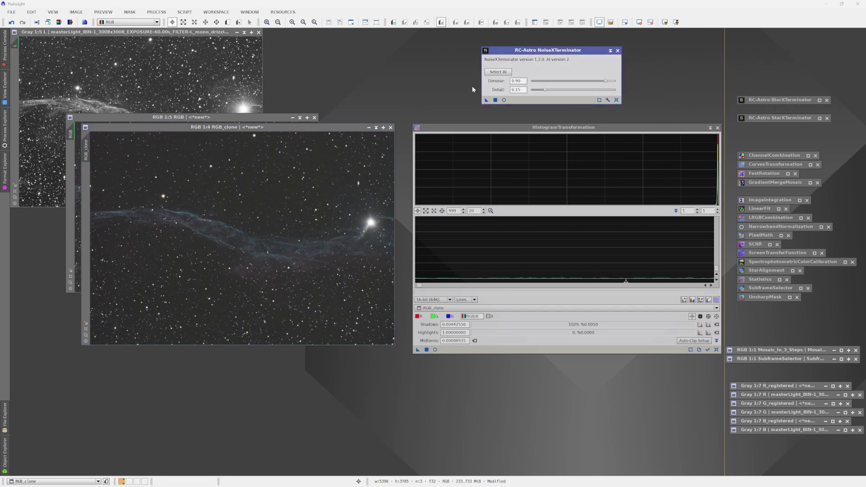
{"action": "left_click_drag", "start_coordinate": [486, 100], "coordinate": [279, 193]}
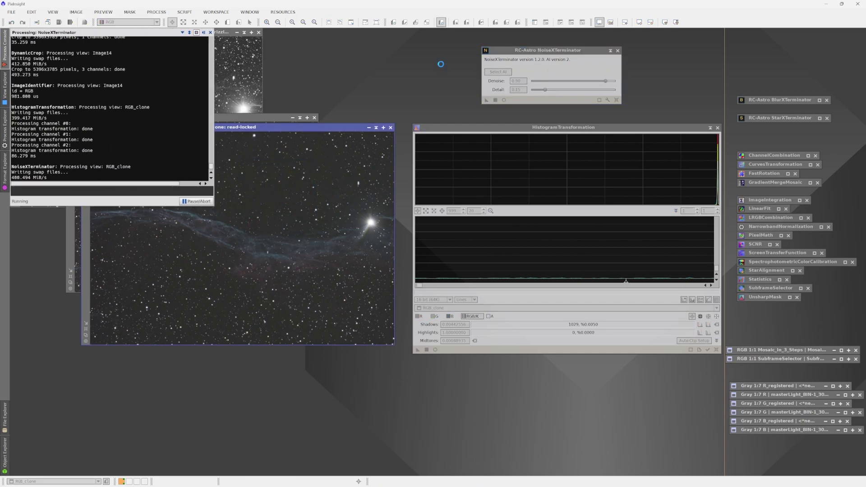
Run StarXTerminator on RGB_clone to split it into starless and stars images.
{"action": "left_click", "coordinate": [611, 50]}
{"action": "double_click", "coordinate": [780, 117]}
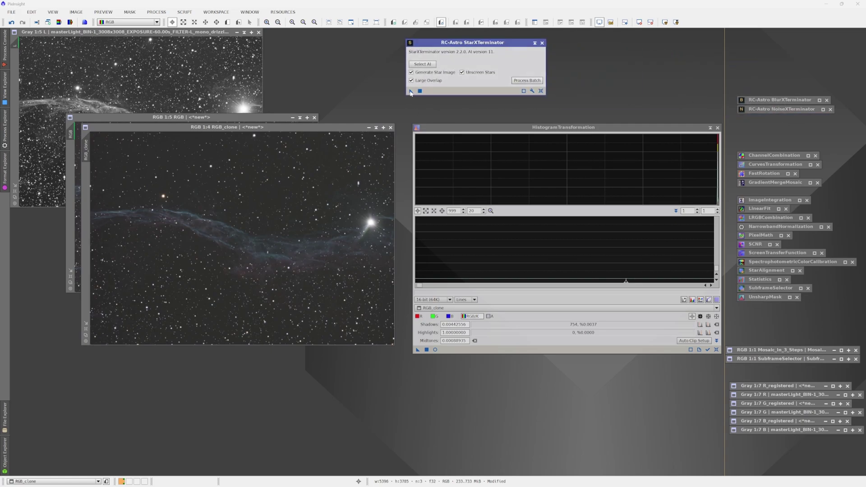
{"action": "left_click_drag", "start_coordinate": [410, 91], "coordinate": [292, 181]}
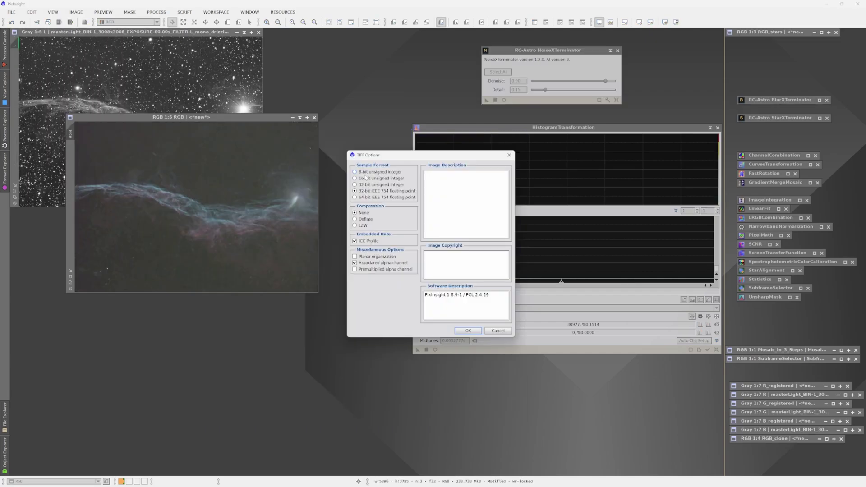
Confirm the 32-bit TIFF save, minimize the starless RGB, and duplicate luminance as L_clone.
{"action": "left_click", "coordinate": [469, 331]}
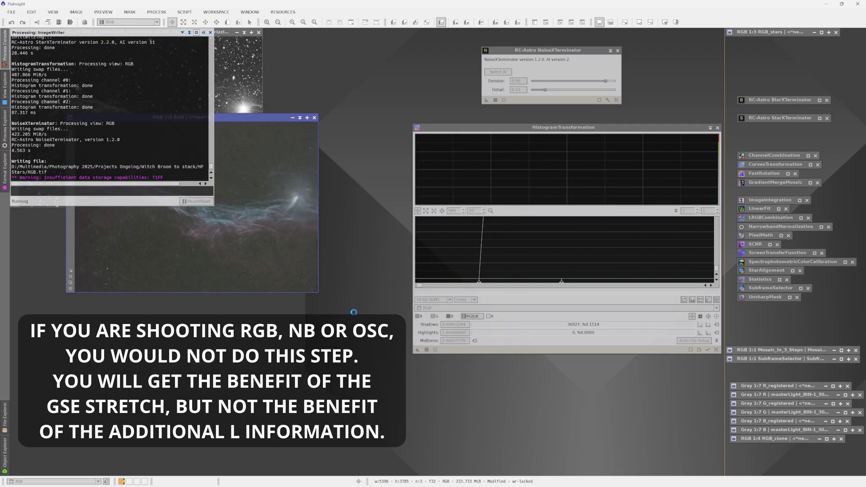
{"action": "left_click", "coordinate": [292, 117]}
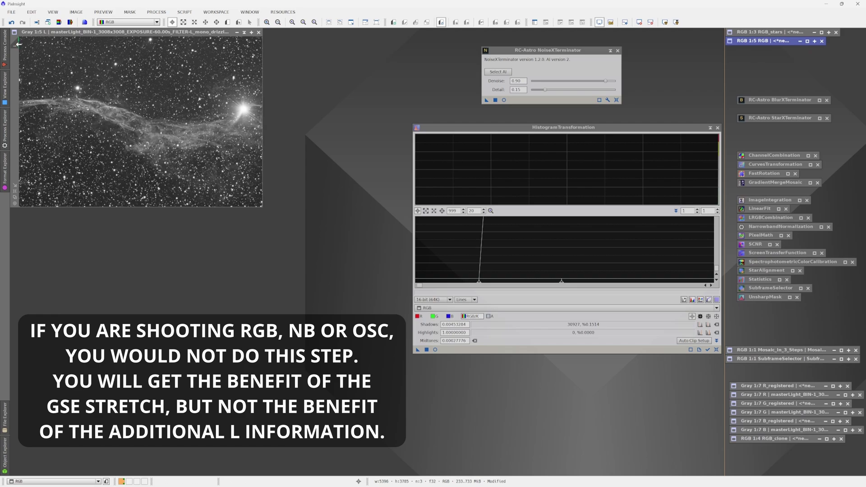
{"action": "left_click_drag", "start_coordinate": [16, 43], "coordinate": [47, 113]}
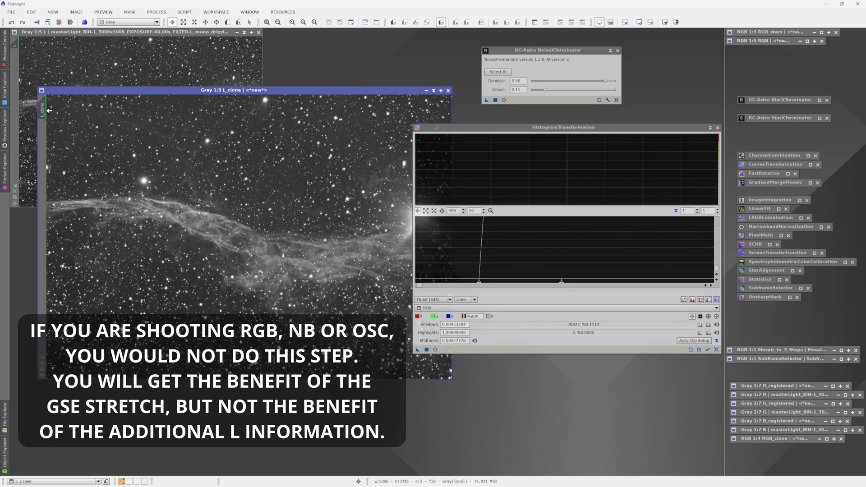
{"action": "left_click_drag", "start_coordinate": [329, 95], "coordinate": [301, 106]}
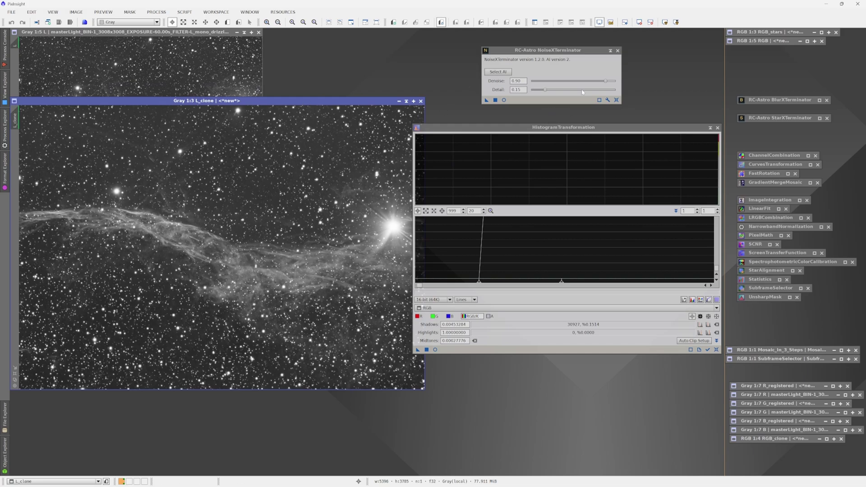
Load L_clone into HistogramTransformation with reset, unstretched settings.
{"action": "left_click", "coordinate": [609, 51]}
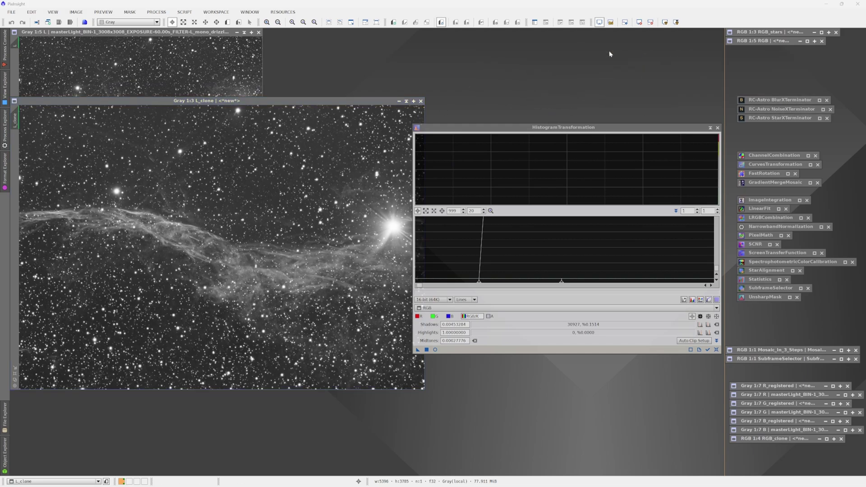
{"action": "left_click", "coordinate": [349, 100]}
{"action": "left_click_drag", "start_coordinate": [15, 120], "coordinate": [451, 309]}
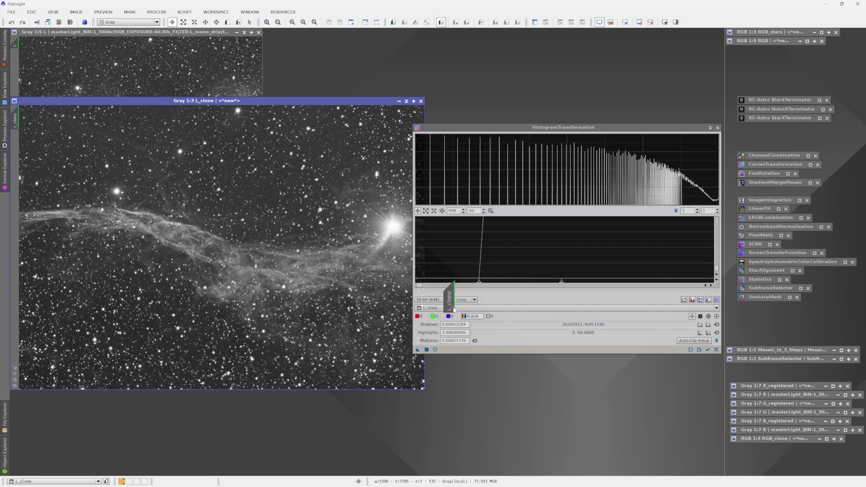
{"action": "left_click", "coordinate": [716, 350]}
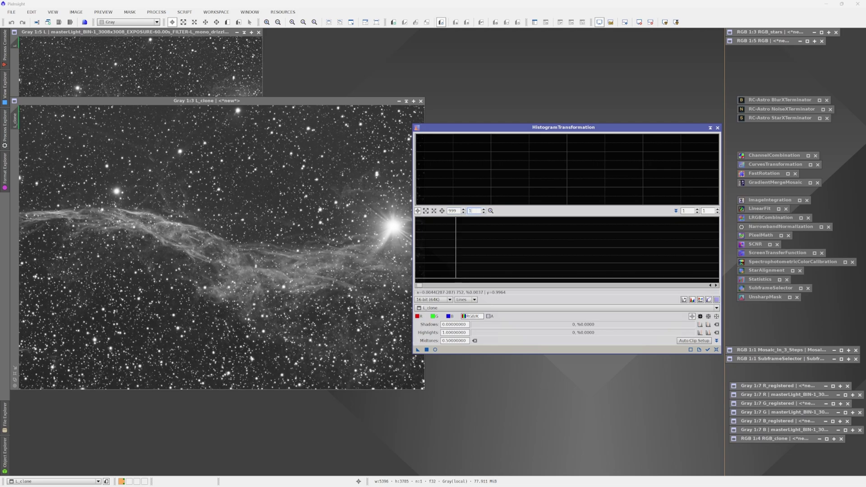
Remove L_clone's screen stretch, open the live preview, and pull midtones far down.
{"action": "left_click", "coordinate": [426, 211]}
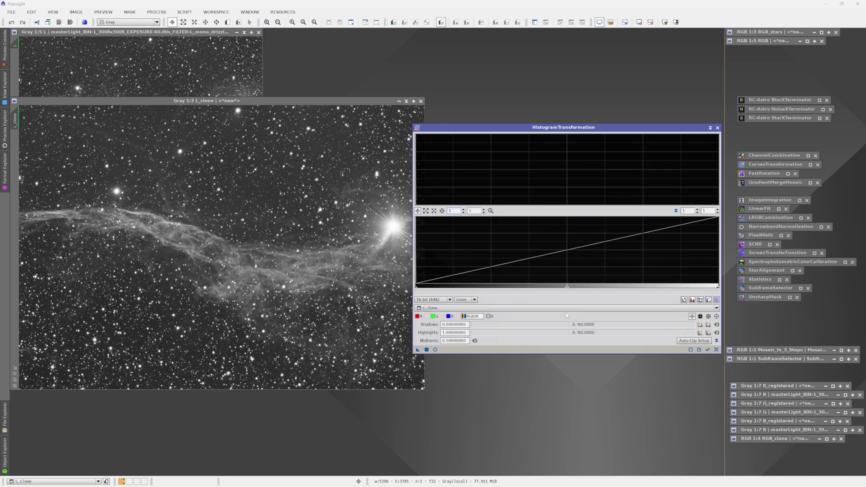
{"action": "left_click", "coordinate": [282, 102]}
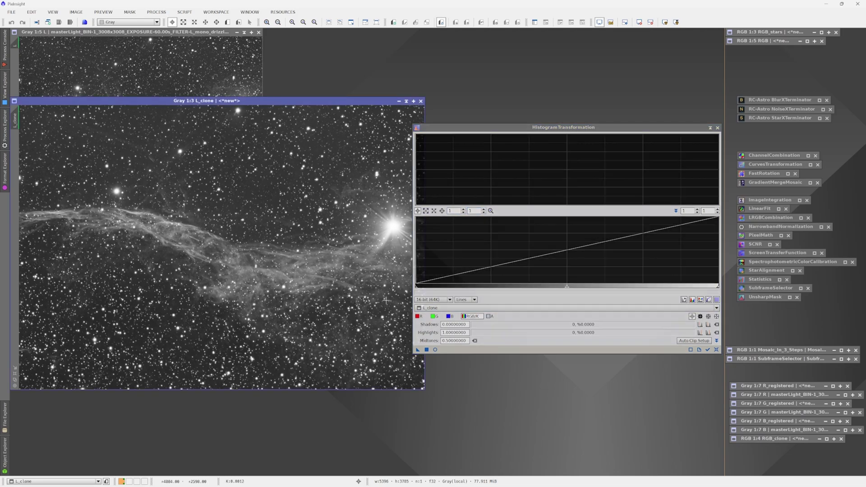
{"action": "key", "text": "ctrl+F12"}
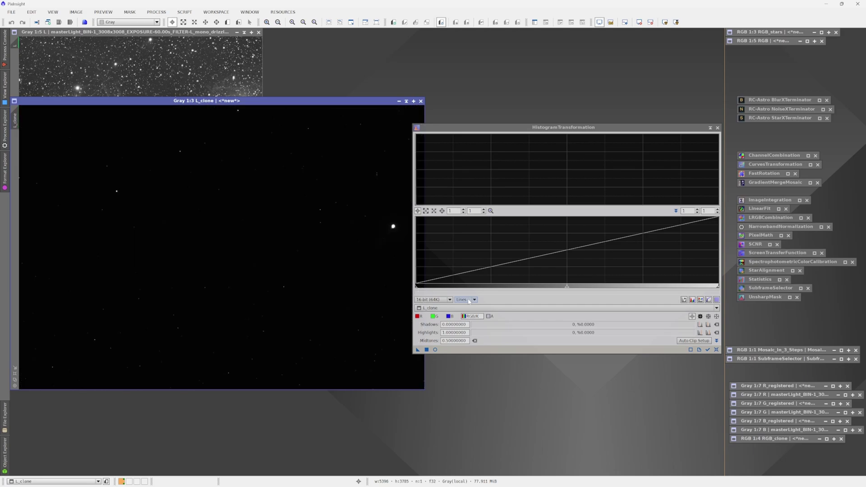
{"action": "left_click", "coordinate": [436, 350]}
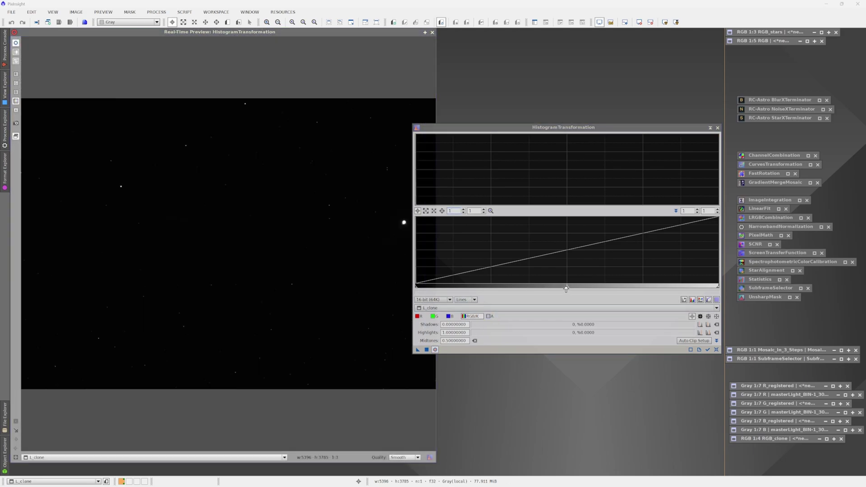
{"action": "left_click_drag", "start_coordinate": [568, 288], "coordinate": [418, 291]}
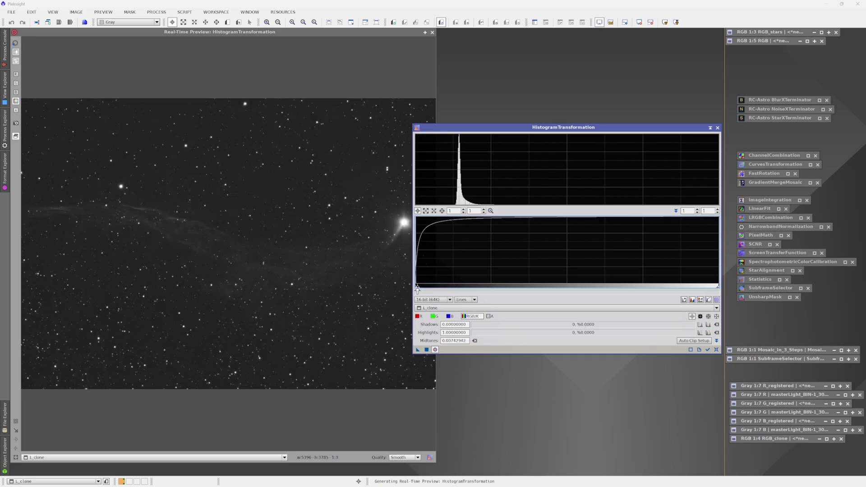
{"action": "scroll", "coordinate": [471, 210], "scroll_direction": "up", "scroll_amount": 2}
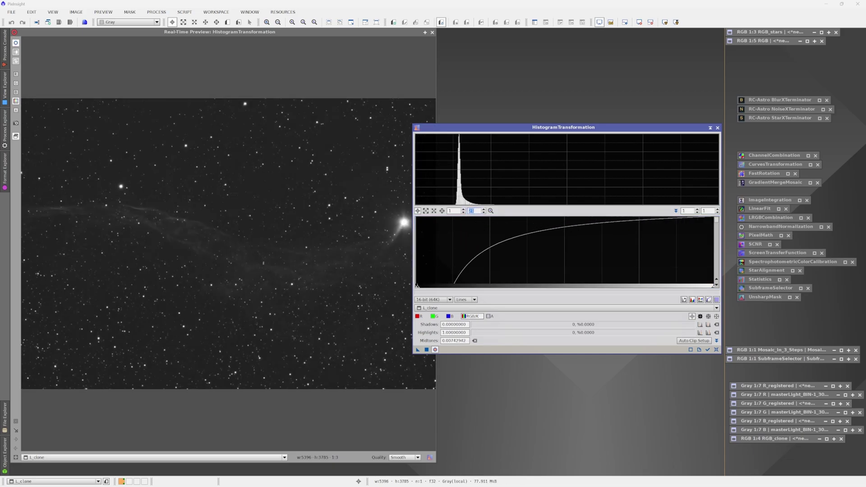
{"action": "left_click_drag", "start_coordinate": [716, 219], "coordinate": [722, 297]}
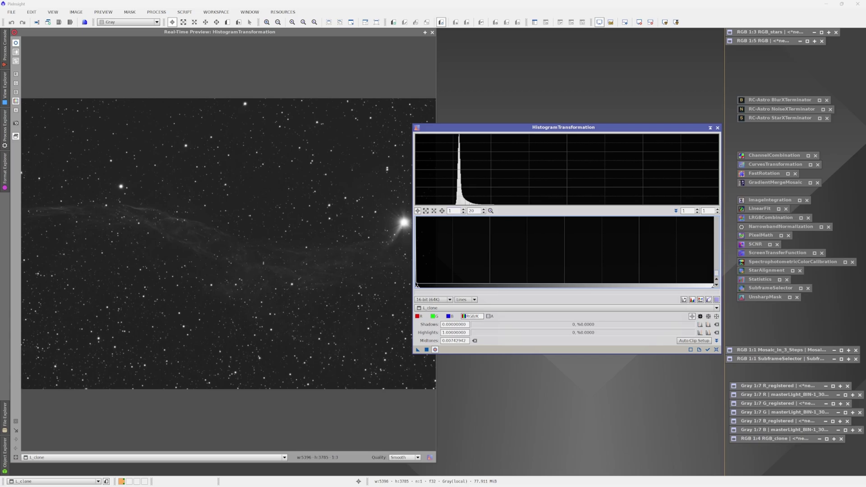
{"action": "scroll", "coordinate": [453, 211], "scroll_direction": "up", "scroll_amount": 9}
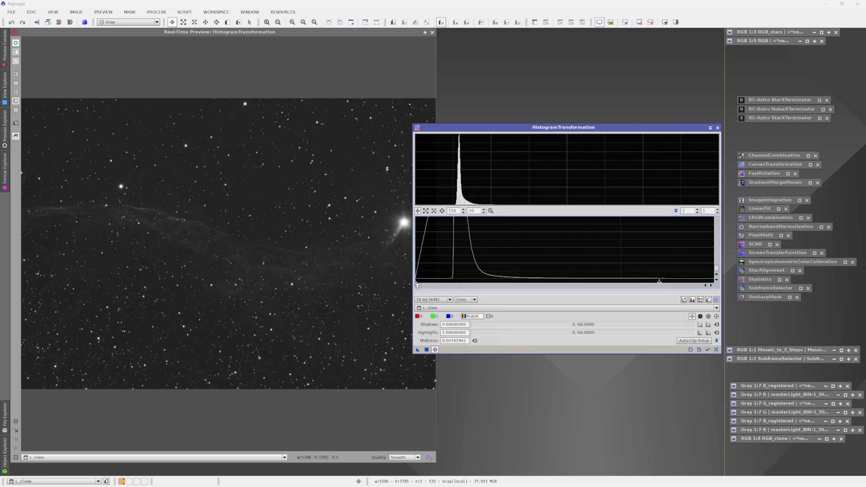
Set L_clone's shadows to 0.00111281 and midtones to 0.00186339, then close the preview.
{"action": "left_click_drag", "start_coordinate": [417, 285], "coordinate": [452, 290]}
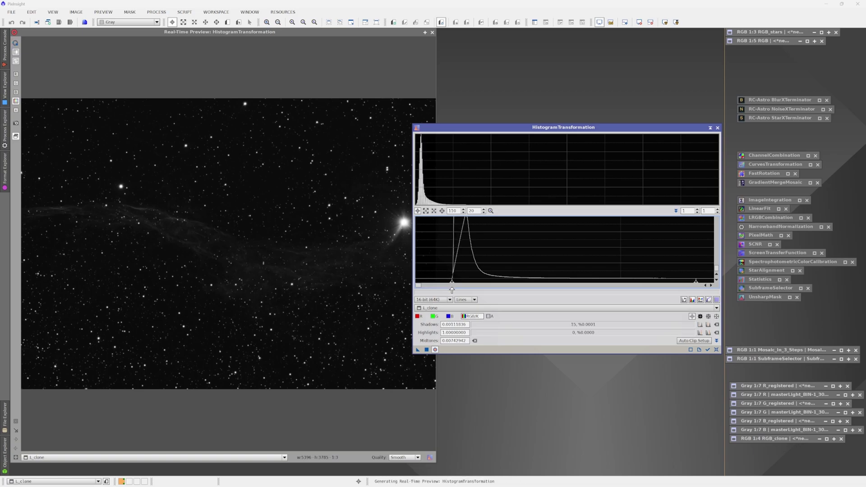
{"action": "left_click_drag", "start_coordinate": [695, 283], "coordinate": [519, 283]}
{"action": "scroll", "coordinate": [453, 210], "scroll_direction": "up", "scroll_amount": 20}
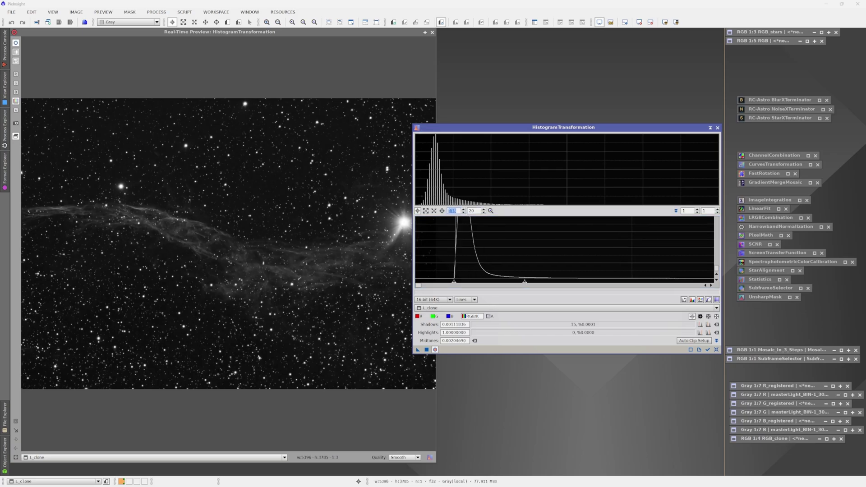
{"action": "scroll", "coordinate": [453, 210], "scroll_direction": "up", "scroll_amount": 1}
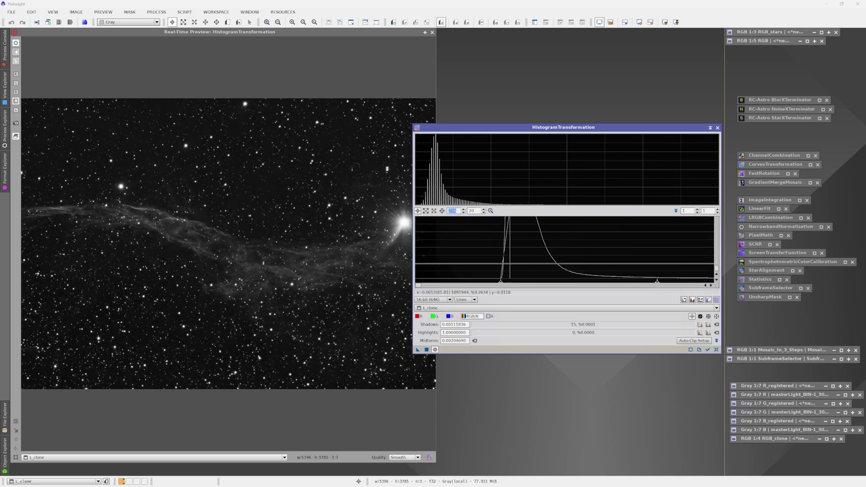
{"action": "scroll", "coordinate": [462, 222], "scroll_direction": "down", "scroll_amount": 5}
{"action": "scroll", "coordinate": [462, 221], "scroll_direction": "up", "scroll_amount": 10}
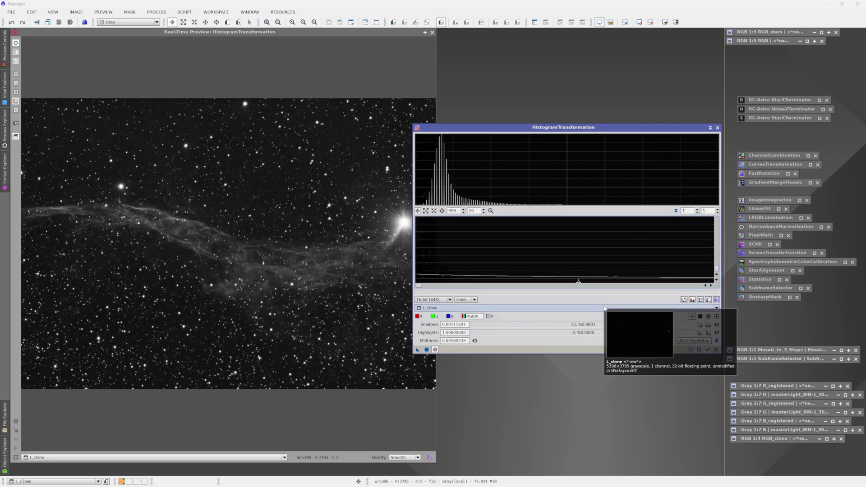
{"action": "left_click", "coordinate": [433, 32]}
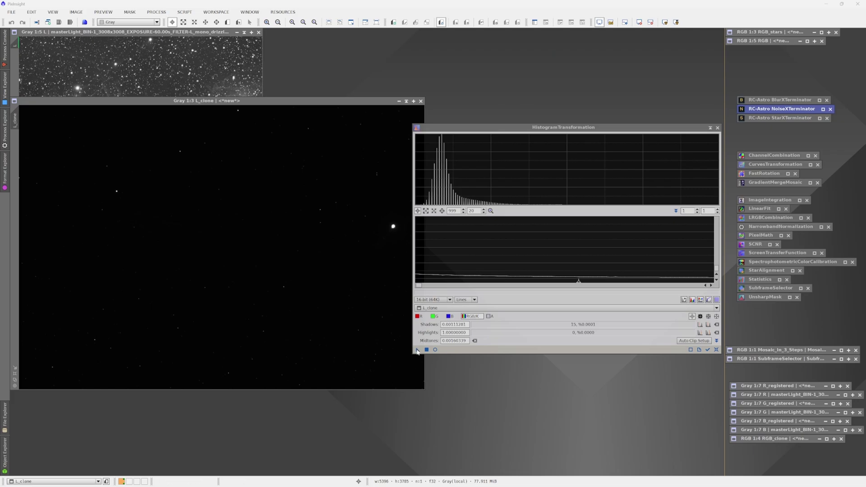
Apply the stretch to L_clone, denoise it, and run StarXTerminator to extract its stars.
{"action": "left_click_drag", "start_coordinate": [417, 352], "coordinate": [342, 333]}
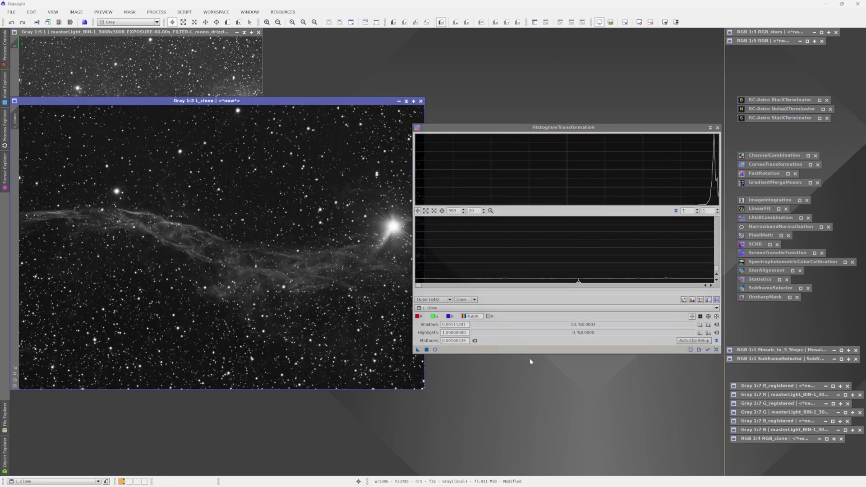
{"action": "key", "text": "minus"}
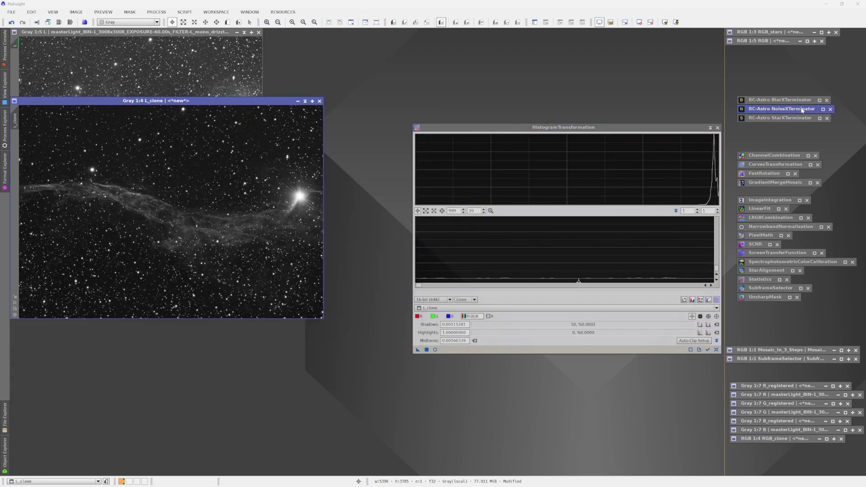
{"action": "double_click", "coordinate": [782, 109]}
{"action": "left_click_drag", "start_coordinate": [486, 100], "coordinate": [235, 193]}
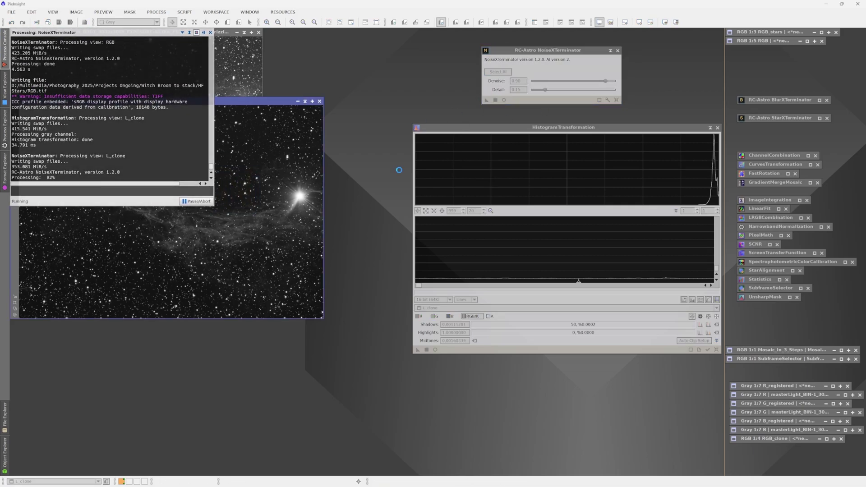
{"action": "left_click", "coordinate": [617, 50]}
{"action": "double_click", "coordinate": [782, 117]}
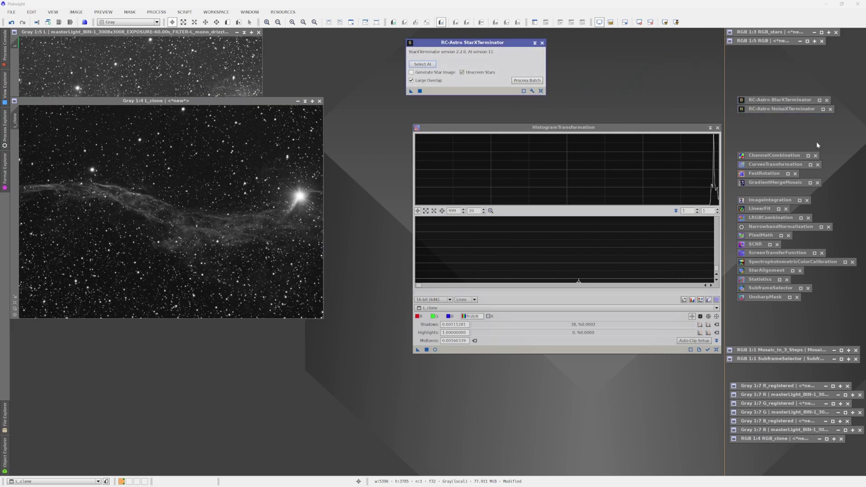
{"action": "left_click", "coordinate": [419, 91]}
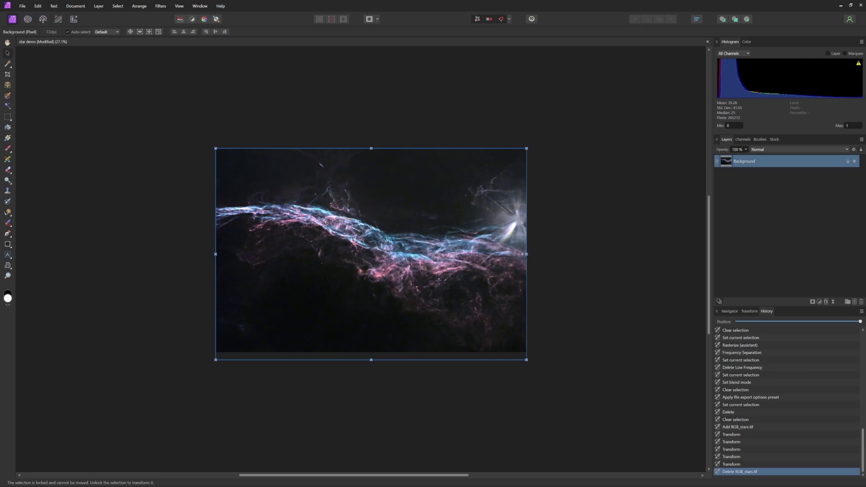
Place the evolved star image into the star demo document.
{"action": "left_click", "coordinate": [199, 215]}
Align the RGB_stars_registered_evolved.tiff layer over the nebula and set its blend mode to Screen.
{"action": "left_click_drag", "start_coordinate": [180, 187], "coordinate": [292, 228]}
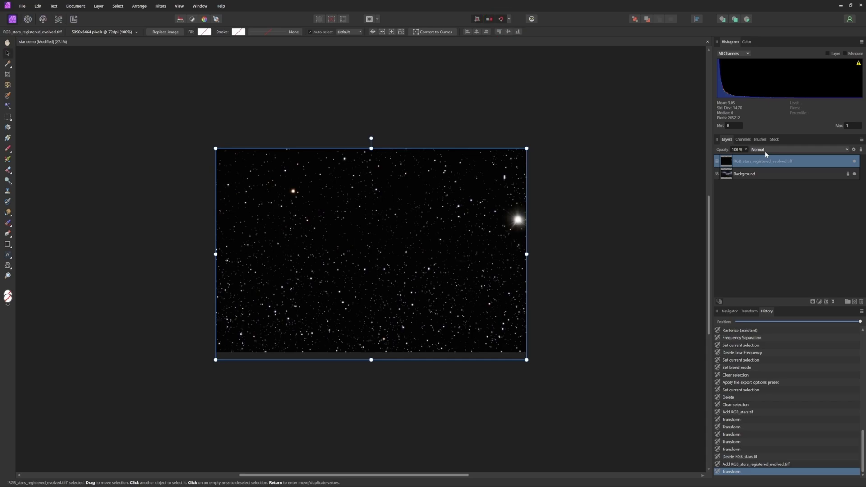
{"action": "left_click", "coordinate": [765, 153]}
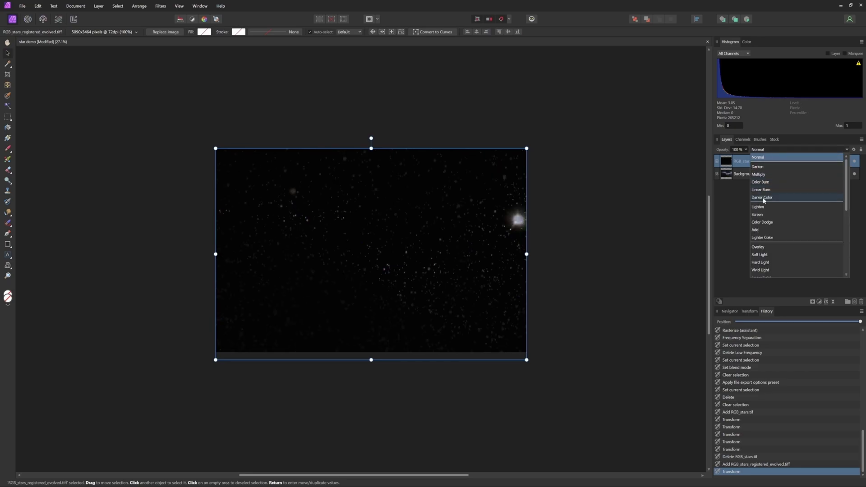
{"action": "left_click", "coordinate": [764, 215]}
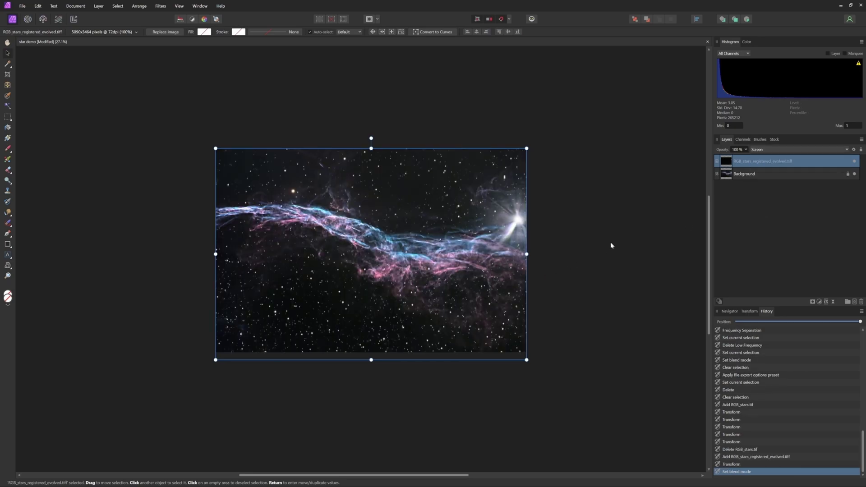
{"action": "left_click", "coordinate": [625, 274]}
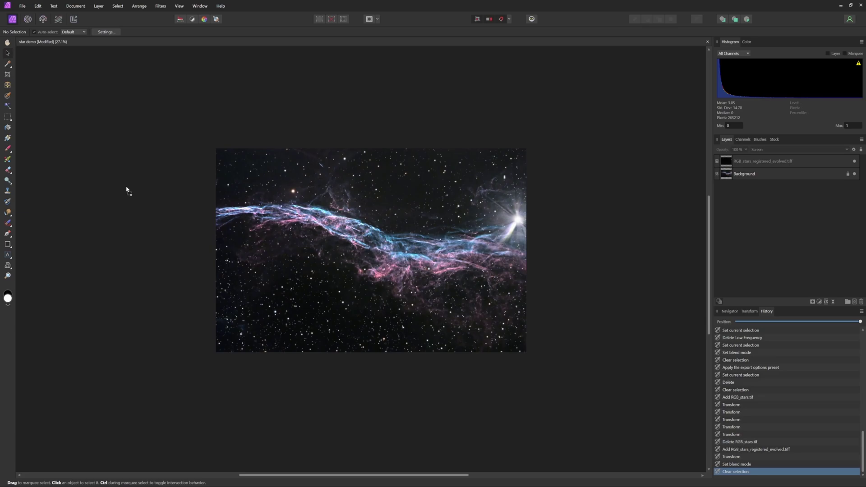
Paste the L_clone_stars_registered_evolved.tiff layer and align it over the nebula image.
{"action": "key", "text": "ctrl+v"}
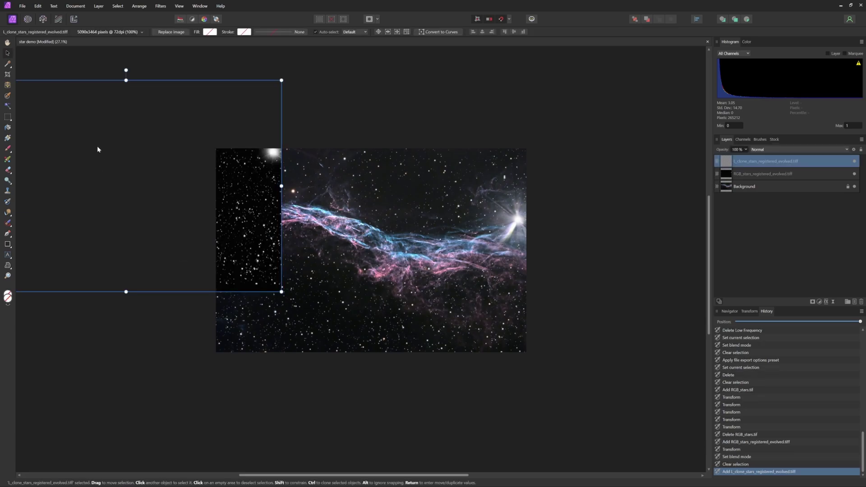
{"action": "left_click_drag", "start_coordinate": [98, 149], "coordinate": [341, 213]}
{"action": "left_click", "coordinate": [590, 140]}
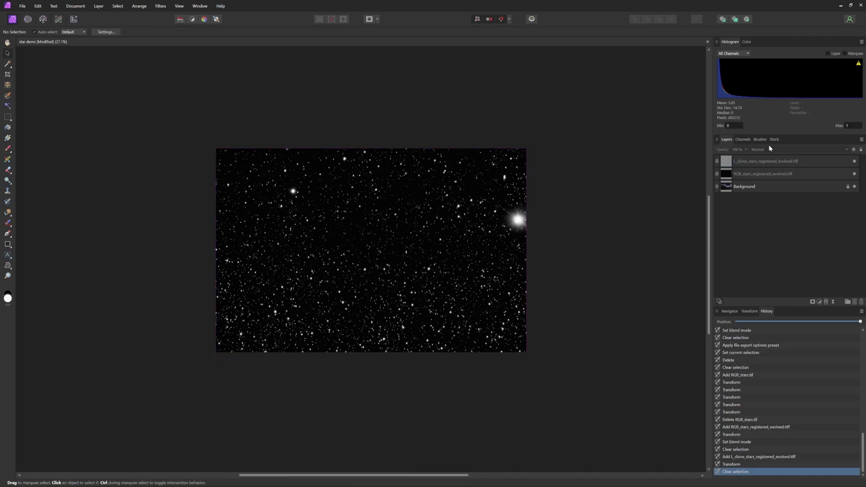
Apply Frequency Separation to the L_clone stars layer with a 100 px radius.
{"action": "left_click", "coordinate": [774, 164]}
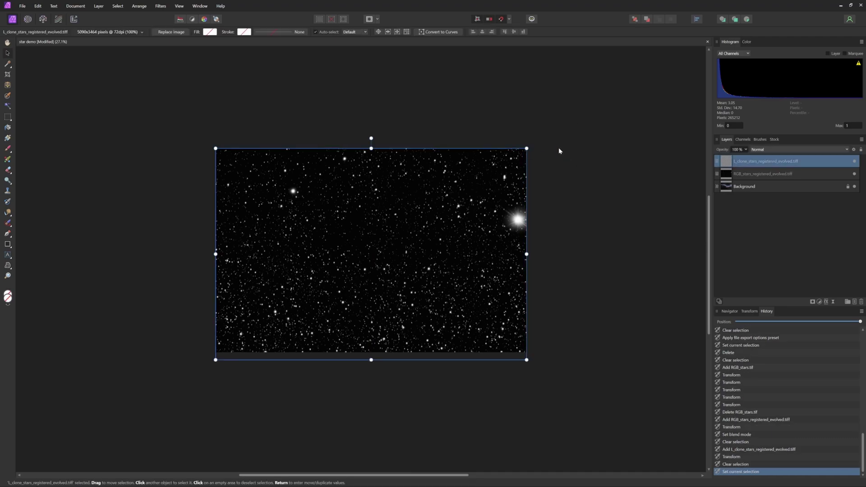
{"action": "left_click", "coordinate": [161, 6]}
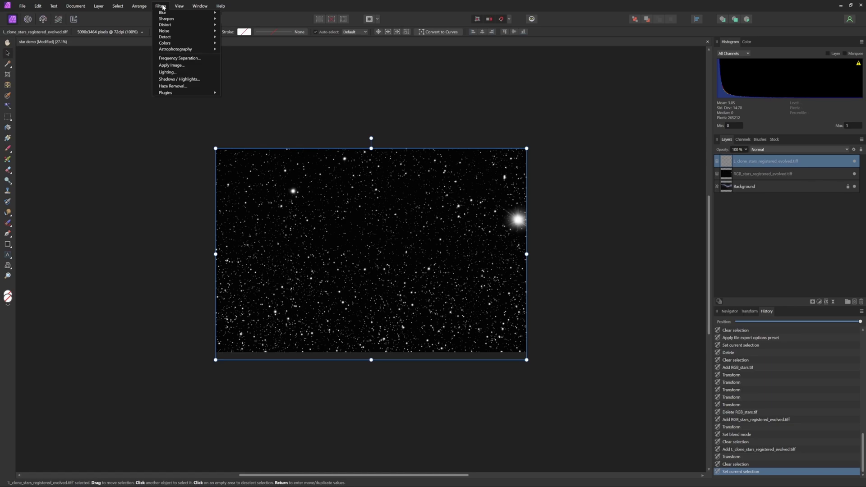
{"action": "left_click", "coordinate": [177, 59]}
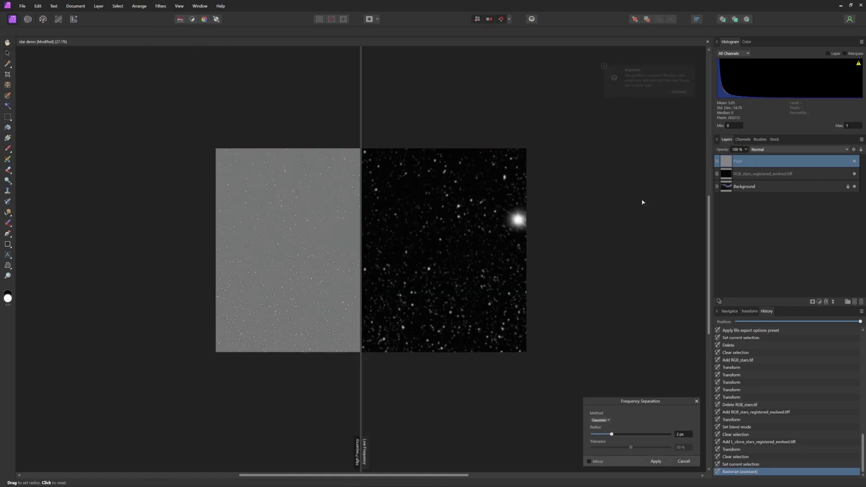
{"action": "left_click_drag", "start_coordinate": [612, 434], "coordinate": [670, 434]}
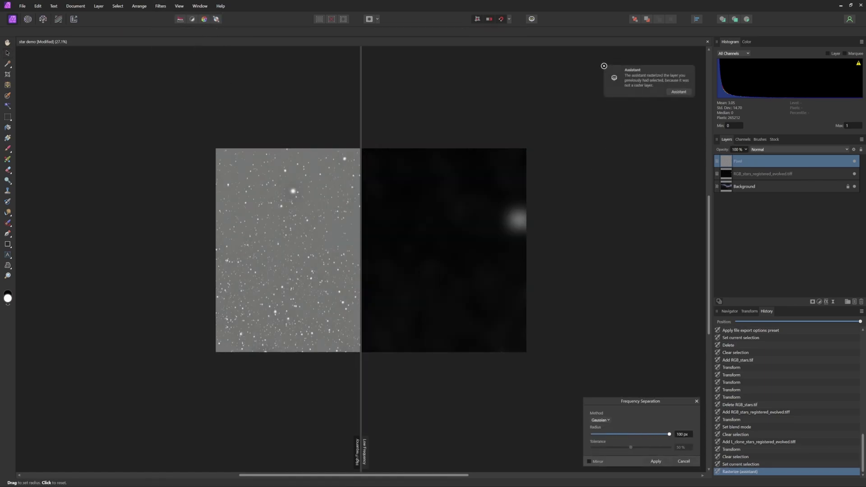
{"action": "left_click", "coordinate": [655, 461]}
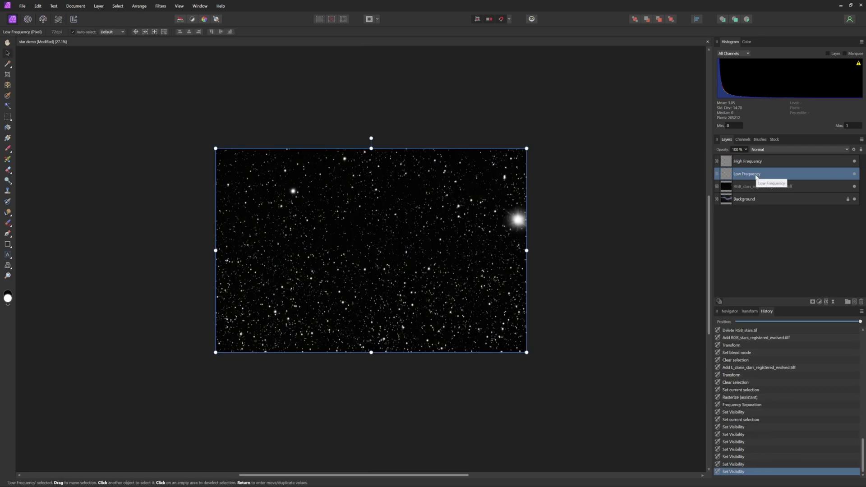
Delete the Low Frequency layer, toggle High Frequency off to compare, and save the document.
{"action": "key", "text": "Delete"}
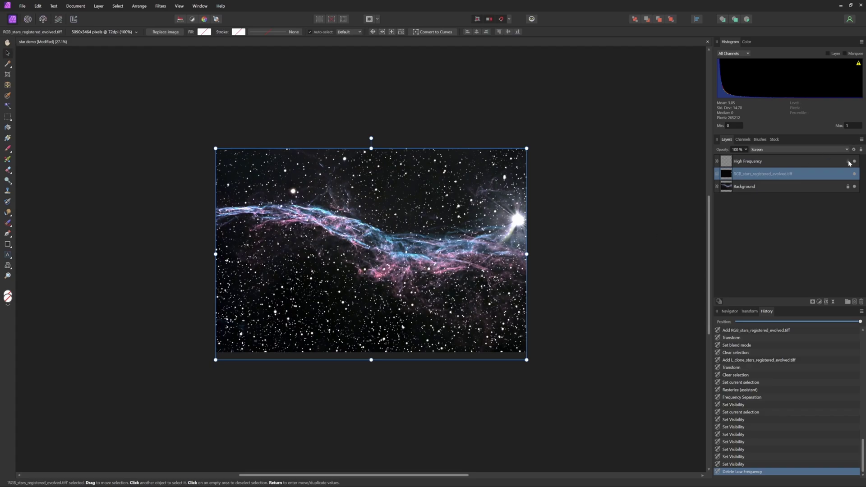
{"action": "left_click", "coordinate": [833, 163]}
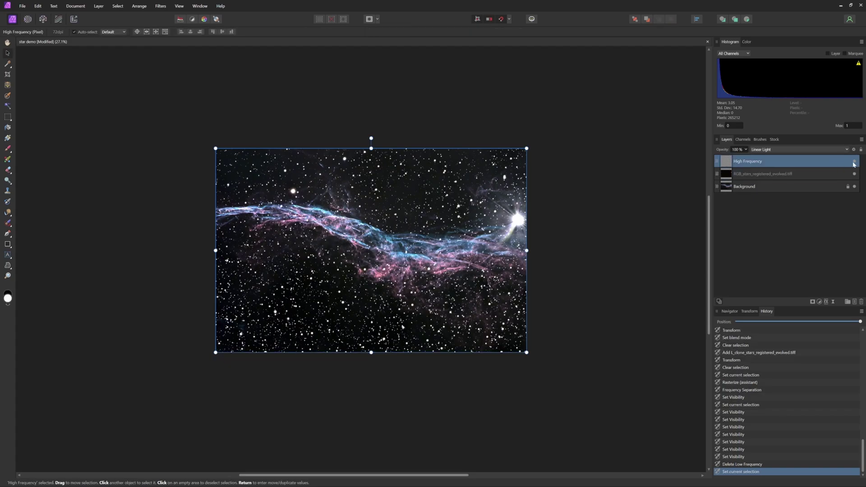
{"action": "left_click", "coordinate": [855, 161]}
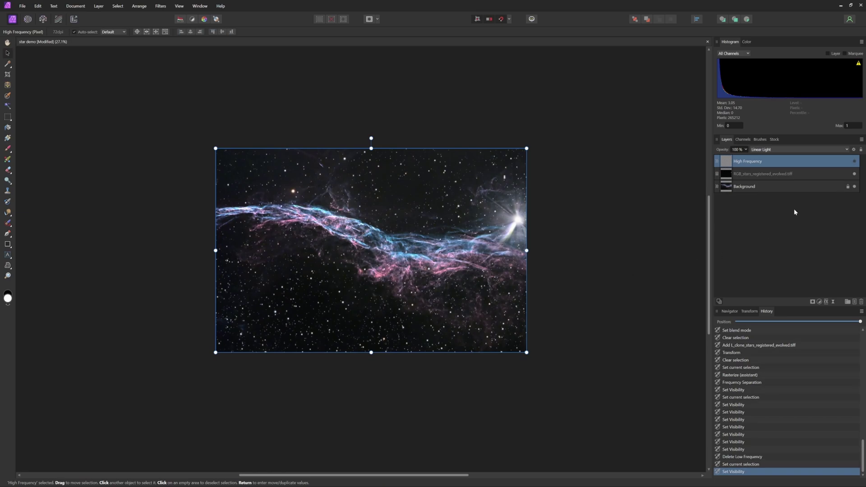
{"action": "key", "text": "ctrl+s"}
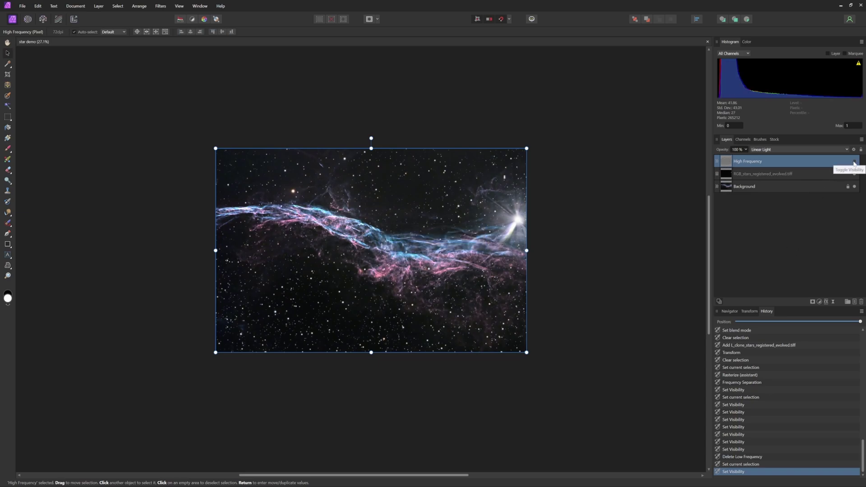
Set the High Frequency layer's blend mode to Soft Light and also select the RGB star layer.
{"action": "left_click", "coordinate": [765, 149]}
{"action": "left_click", "coordinate": [771, 159]}
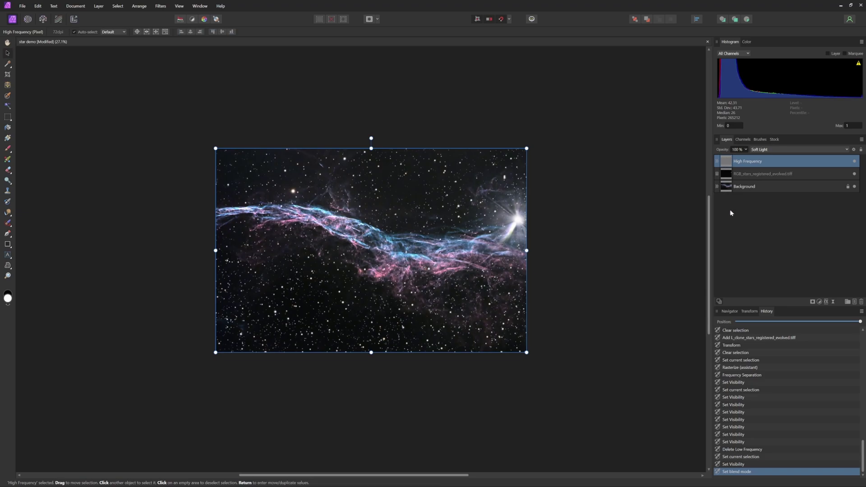
{"action": "left_click", "coordinate": [761, 175], "text": "shift"}
Merge the High Frequency and RGB star layers and rename the result 'Stars Evolved'.
{"action": "right_click", "coordinate": [761, 175]}
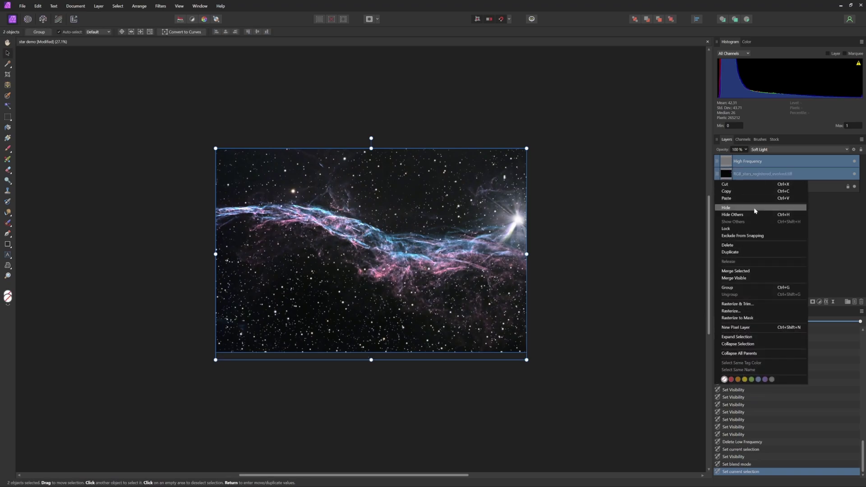
{"action": "left_click", "coordinate": [736, 271]}
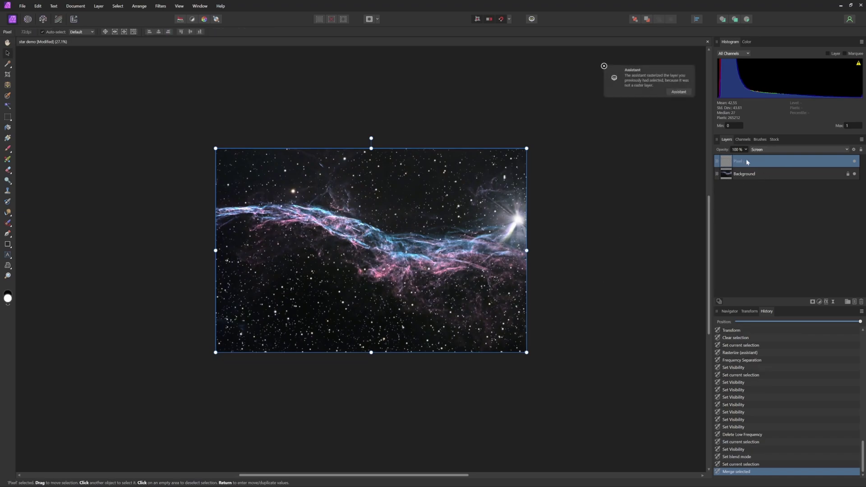
{"action": "double_click", "coordinate": [747, 162]}
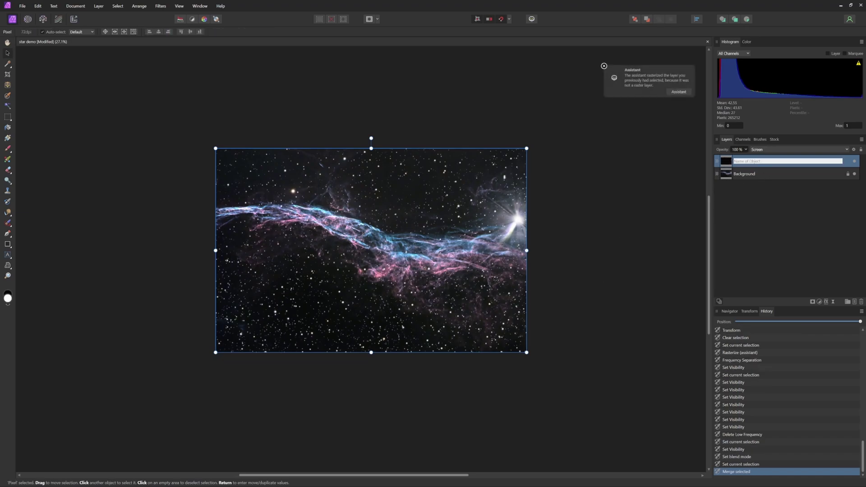
{"action": "type", "text": "I"}
{"action": "type", "text": "tars Evolved"}
{"action": "key", "text": "Return"}
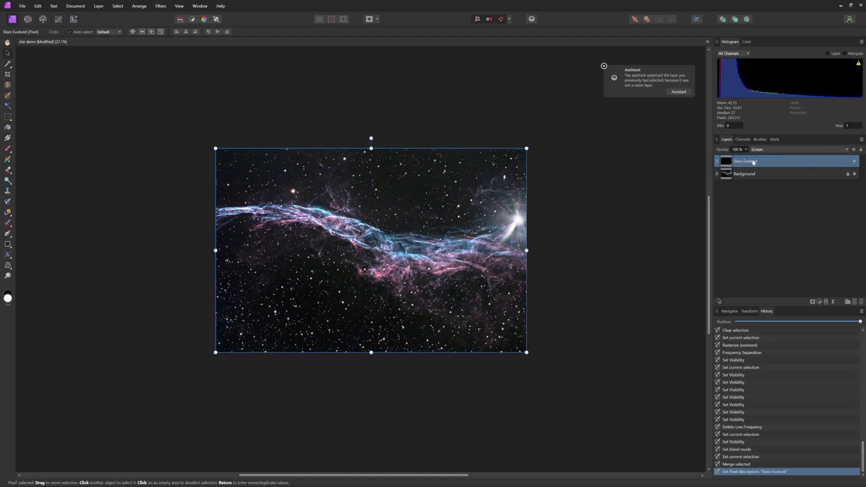
Toggle the Stars Evolved layer off and on to compare the merged result.
{"action": "left_click", "coordinate": [854, 162]}
{"action": "left_click", "coordinate": [854, 162]}
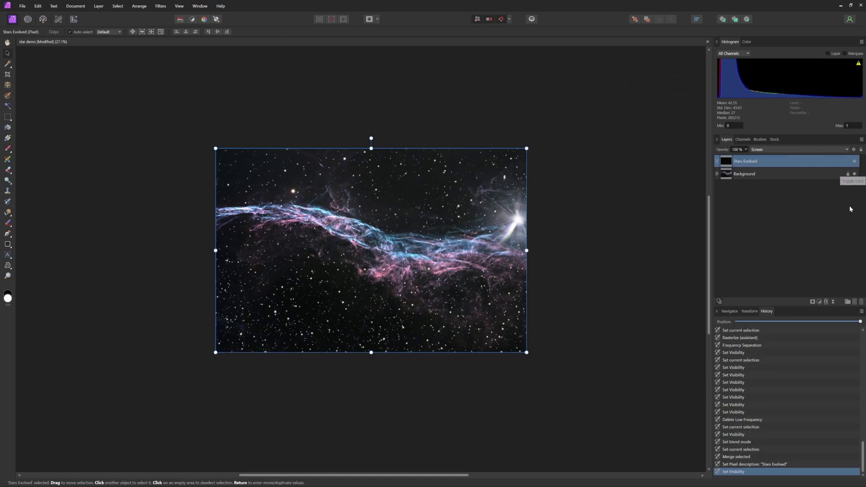
{"action": "left_click", "coordinate": [820, 301]}
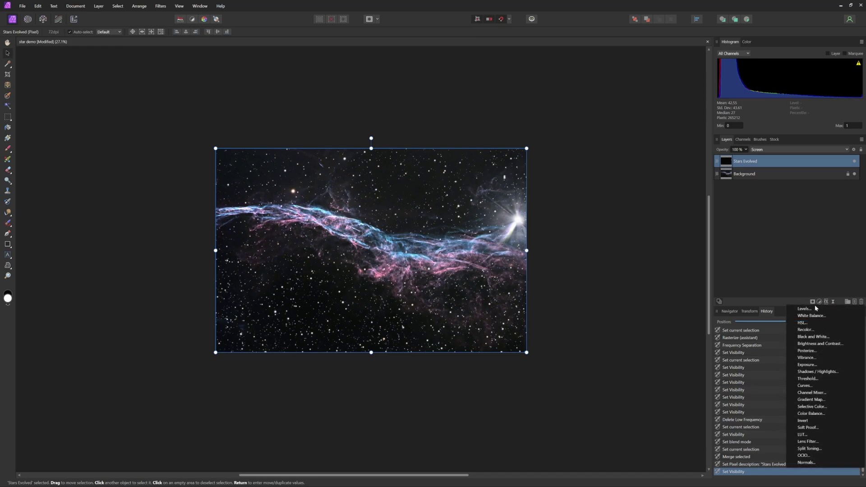
Add a Brightness / Contrast adjustment lowering Stars Evolved's brightness, then switch the adjustment off.
{"action": "left_click", "coordinate": [813, 344]}
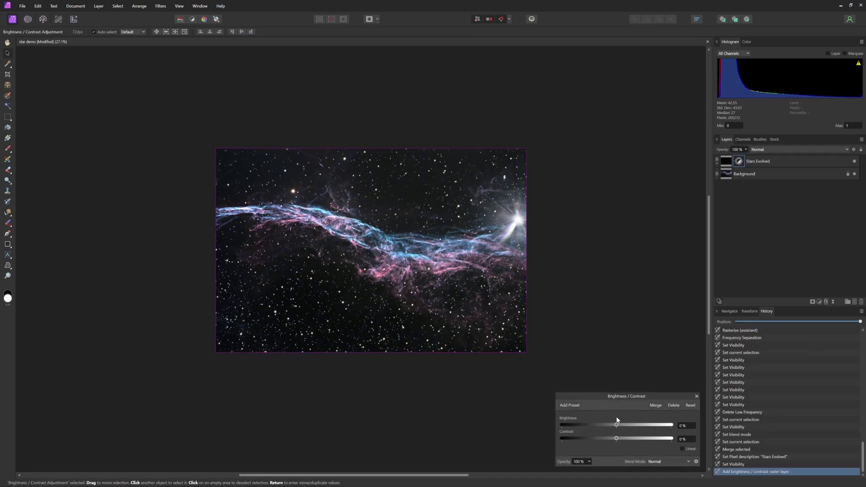
{"action": "left_click_drag", "start_coordinate": [616, 425], "coordinate": [601, 425]}
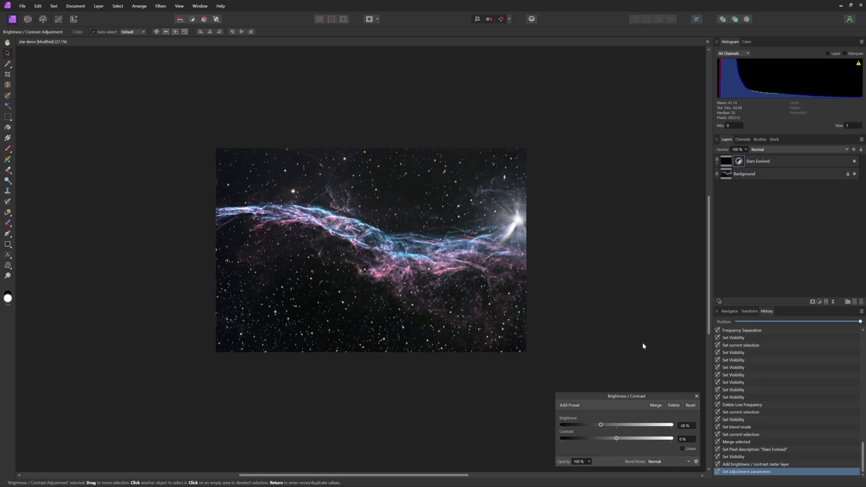
{"action": "left_click", "coordinate": [697, 396]}
{"action": "left_click", "coordinate": [717, 161]}
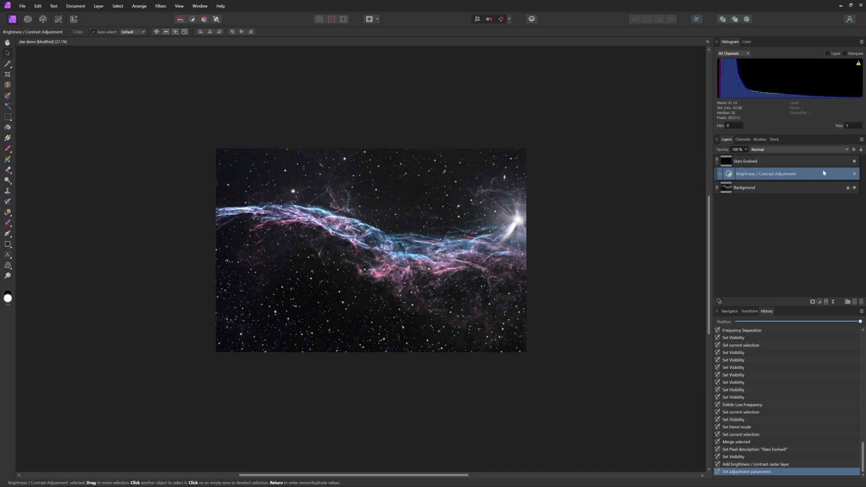
{"action": "left_click", "coordinate": [855, 173]}
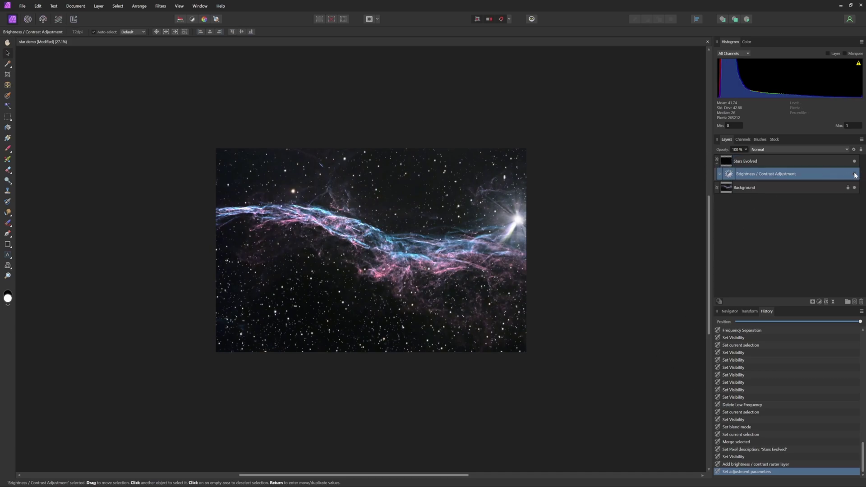
{"action": "left_click", "coordinate": [778, 163]}
{"action": "left_click", "coordinate": [820, 301]}
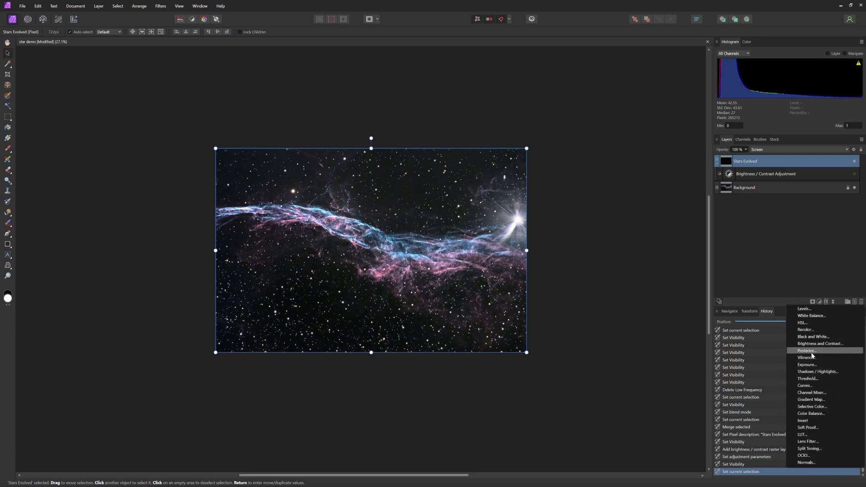
Add a Curves adjustment to Stars Evolved with a midtone point pulled below the diagonal.
{"action": "left_click", "coordinate": [812, 384]}
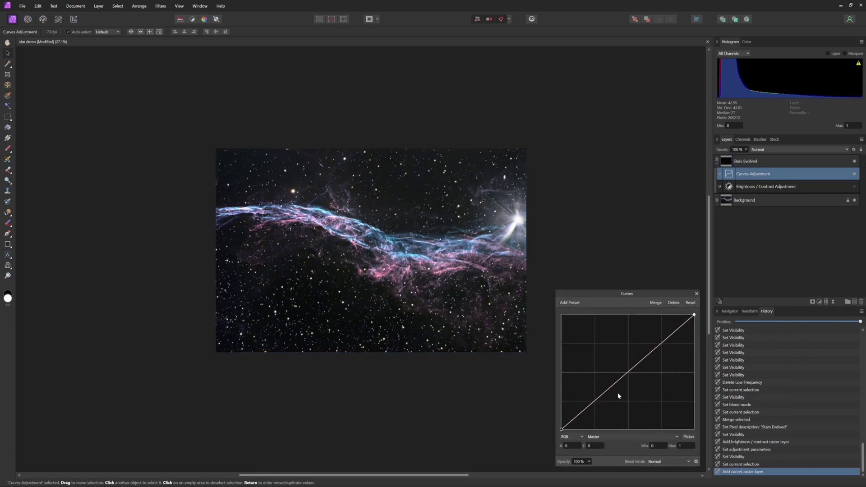
{"action": "left_click", "coordinate": [593, 401]}
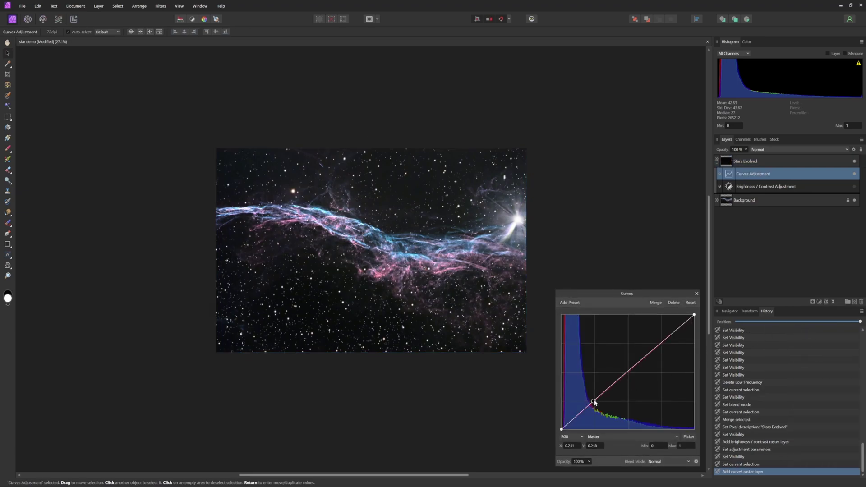
{"action": "left_click_drag", "start_coordinate": [593, 402], "coordinate": [619, 393]}
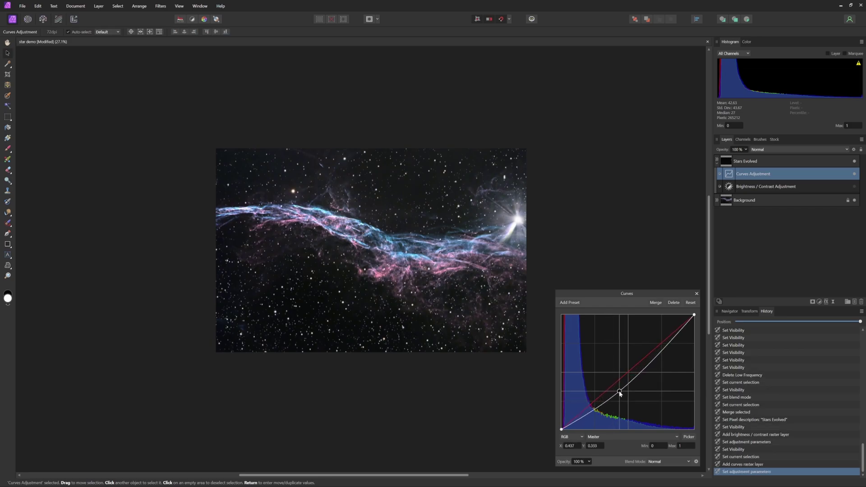
{"action": "left_click", "coordinate": [696, 293]}
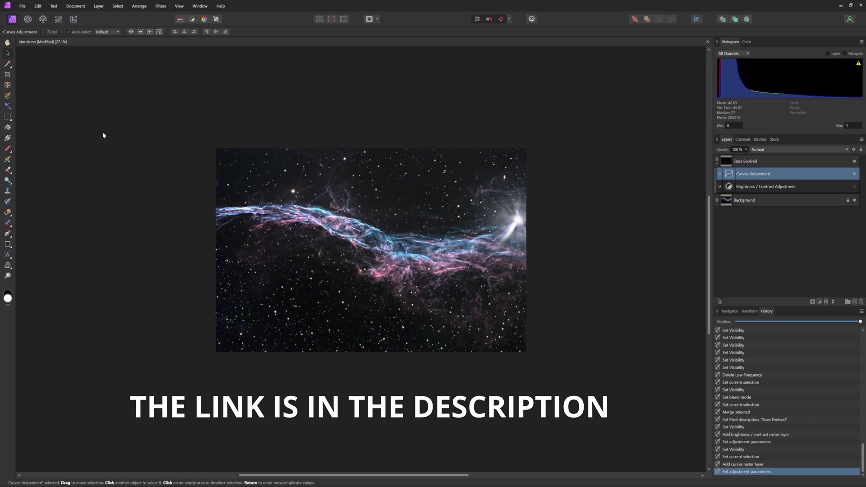
{"action": "left_click", "coordinate": [19, 6]}
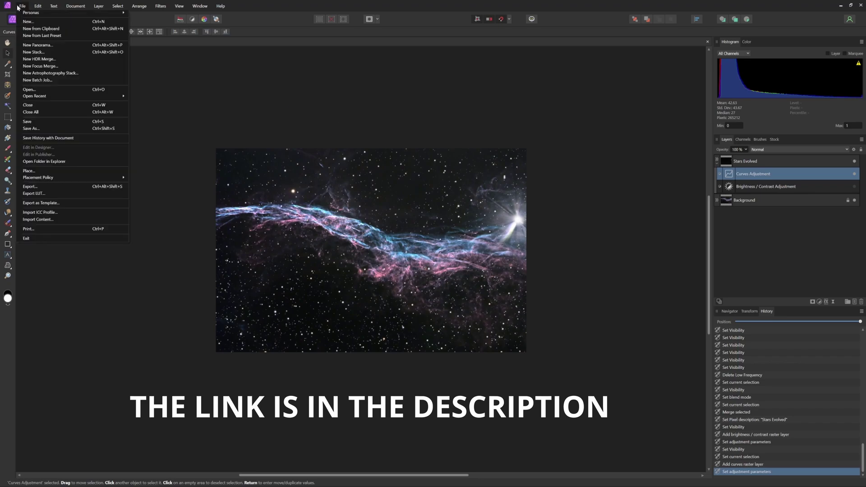